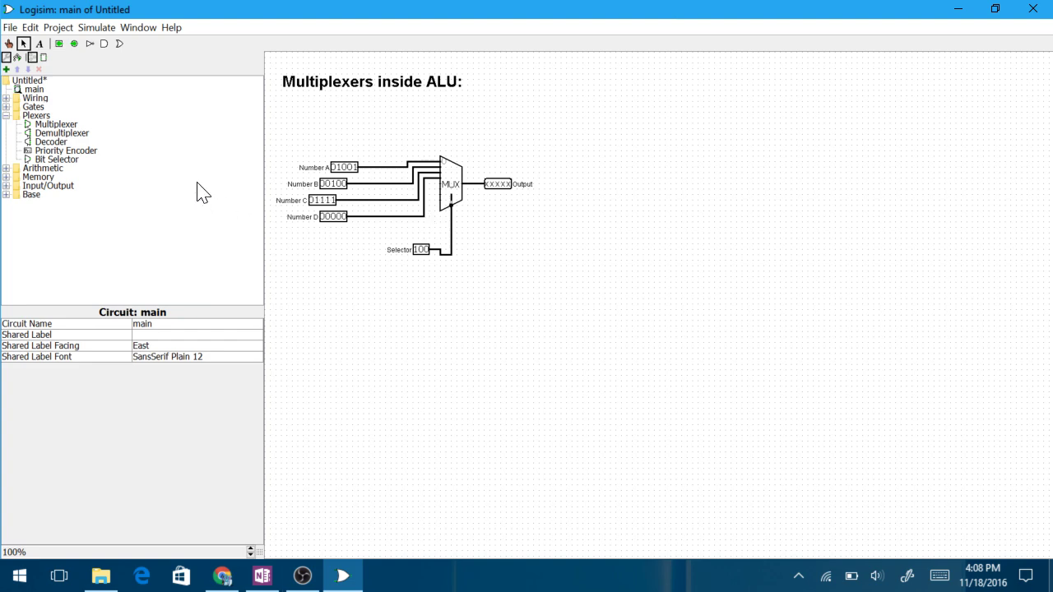
Stack an Adder, Subtractor, Multiplier and Divider from the Arithmetic folder below the multiplexer circuit
click(7, 168)
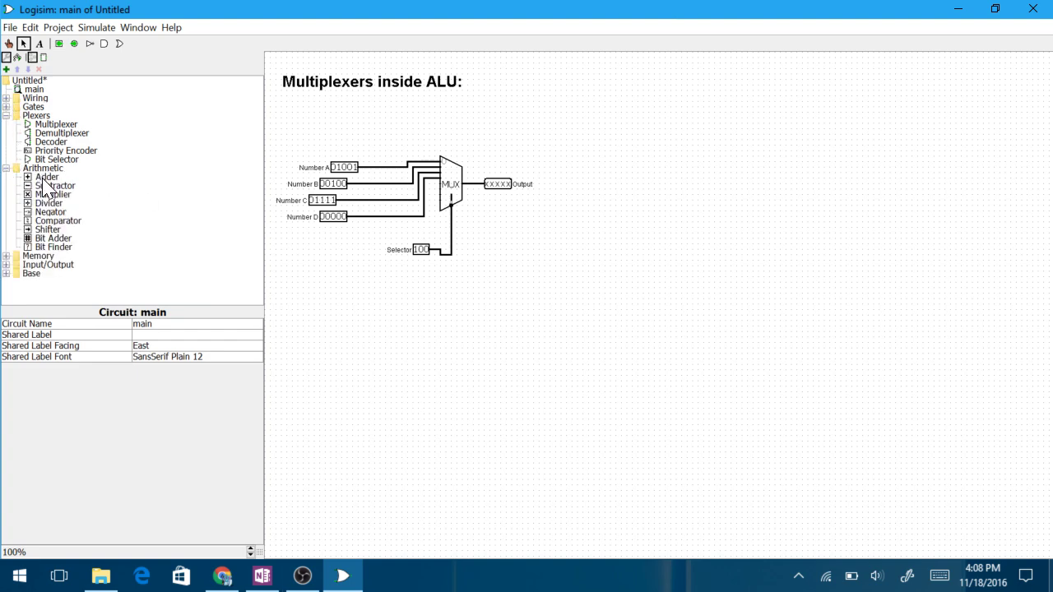
click(45, 177)
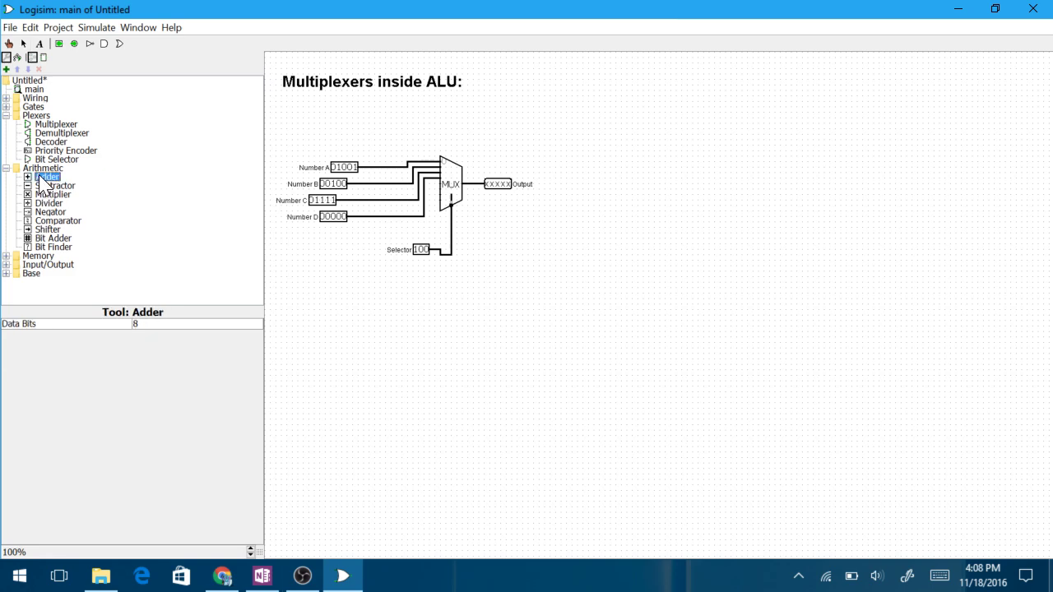
click(557, 315)
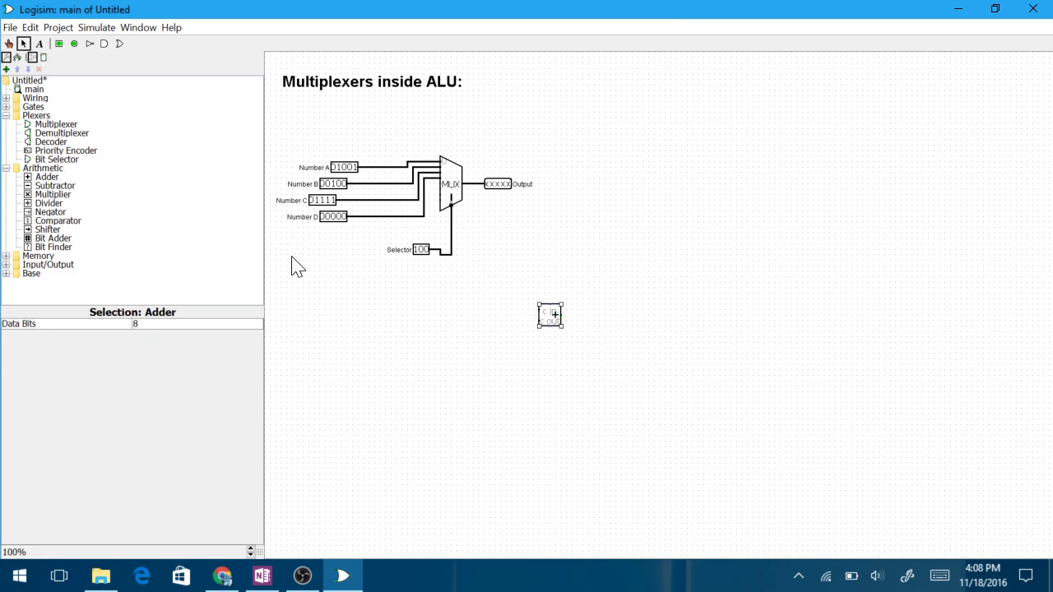
click(54, 186)
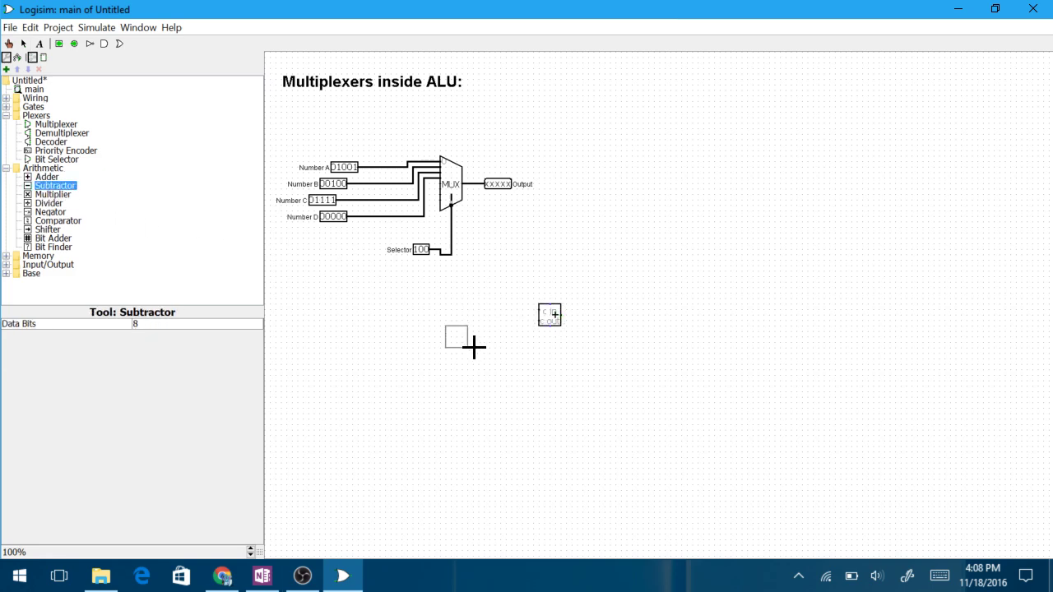
click(561, 347)
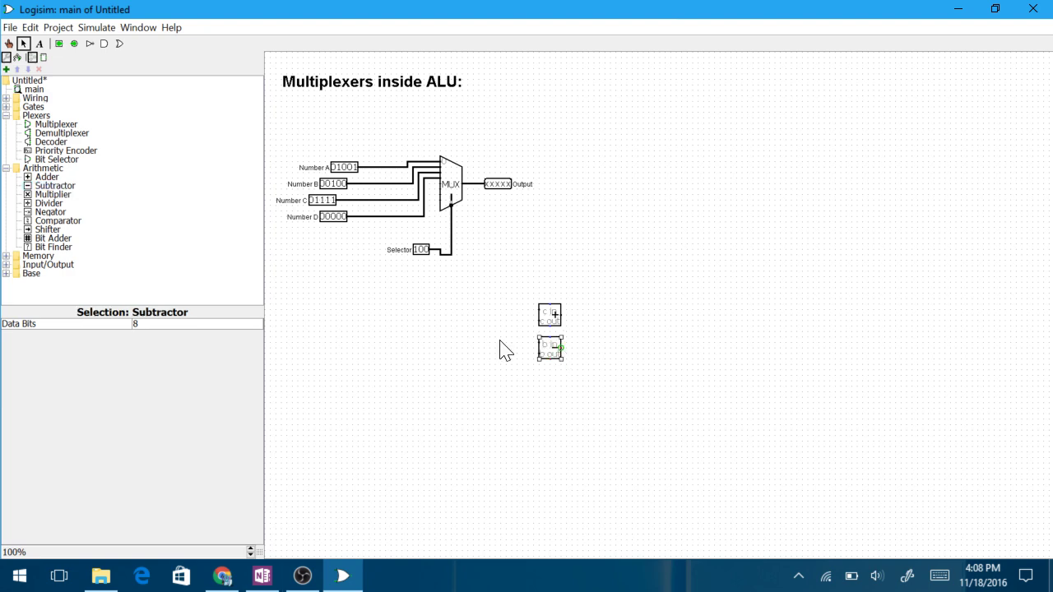
click(51, 194)
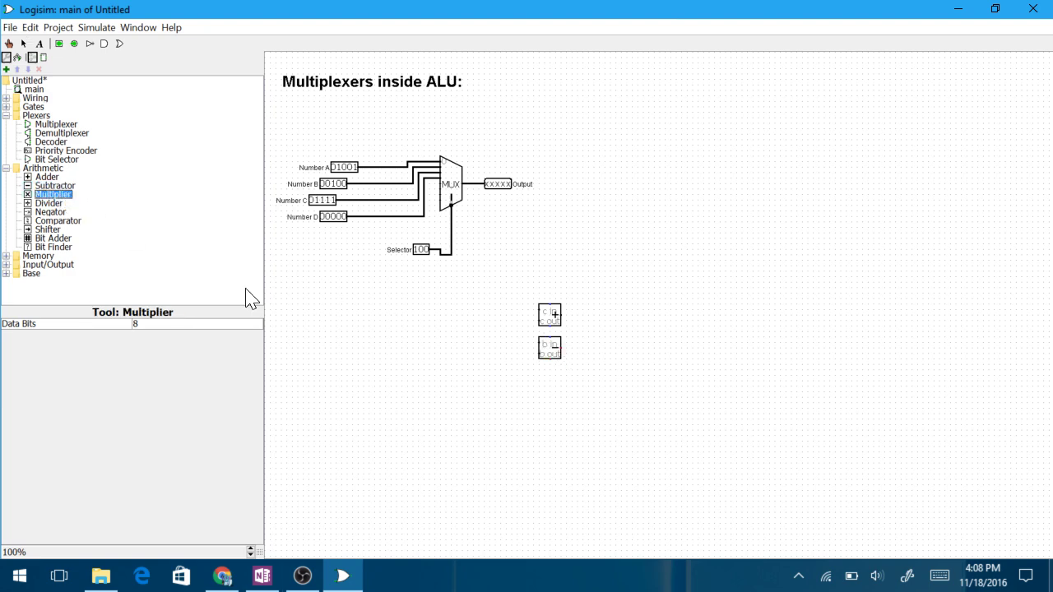
click(562, 380)
click(41, 203)
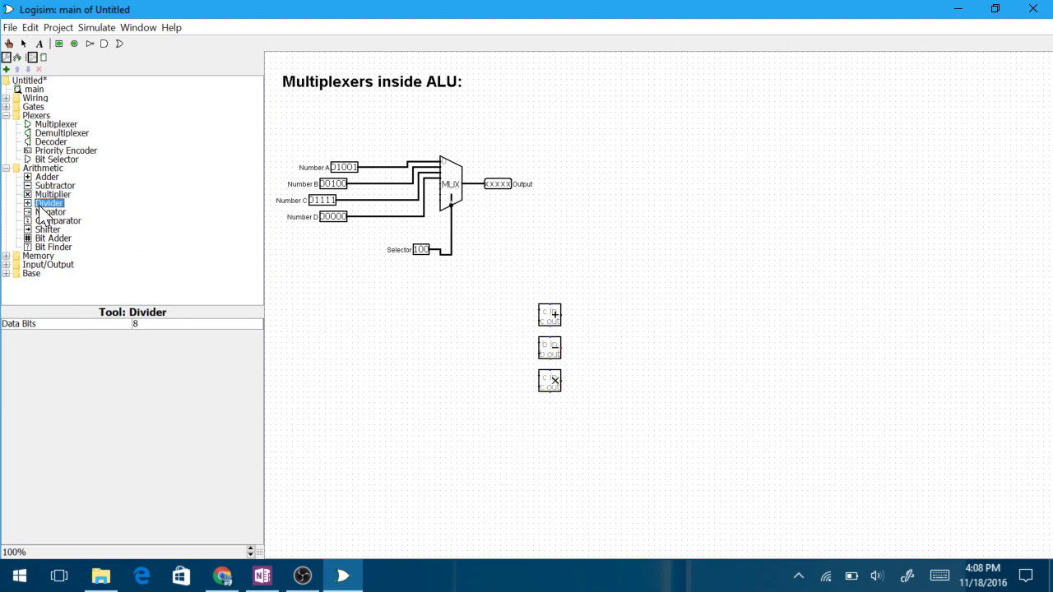
click(558, 416)
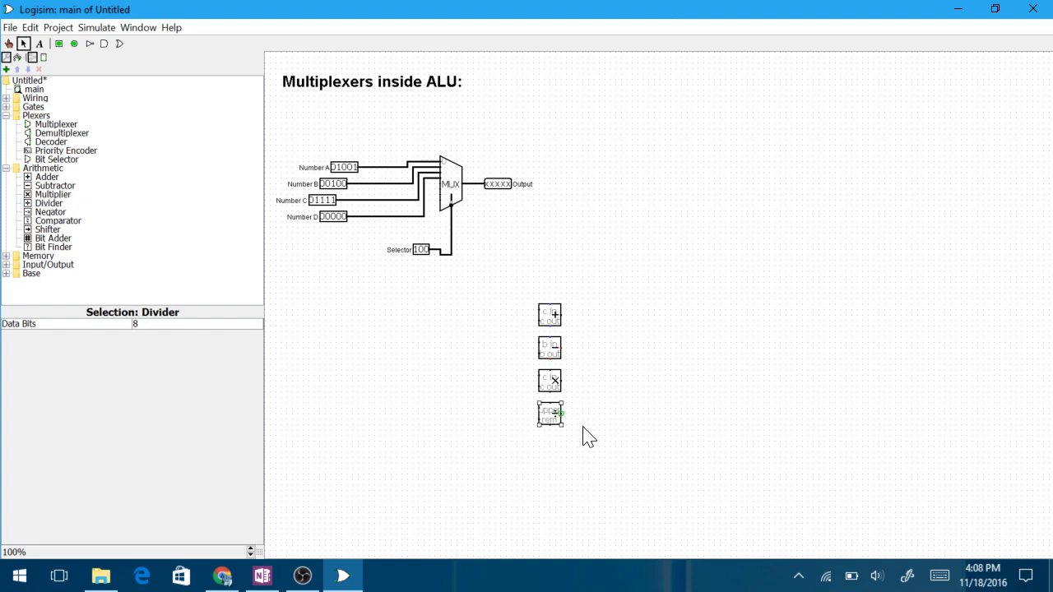
click(619, 446)
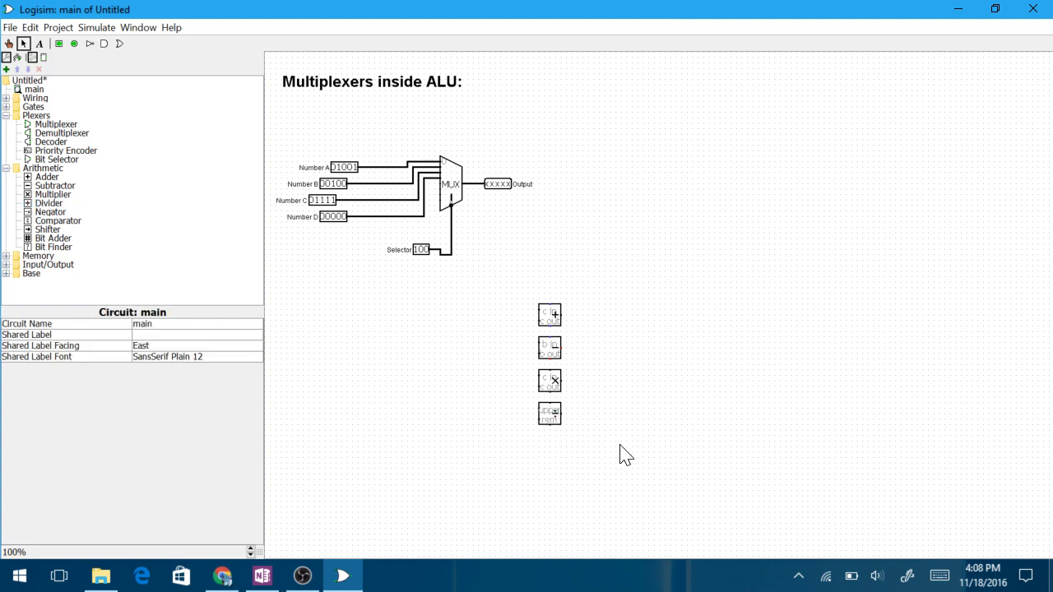
Set the adder's and subtractor's Data Bits to 4
click(550, 319)
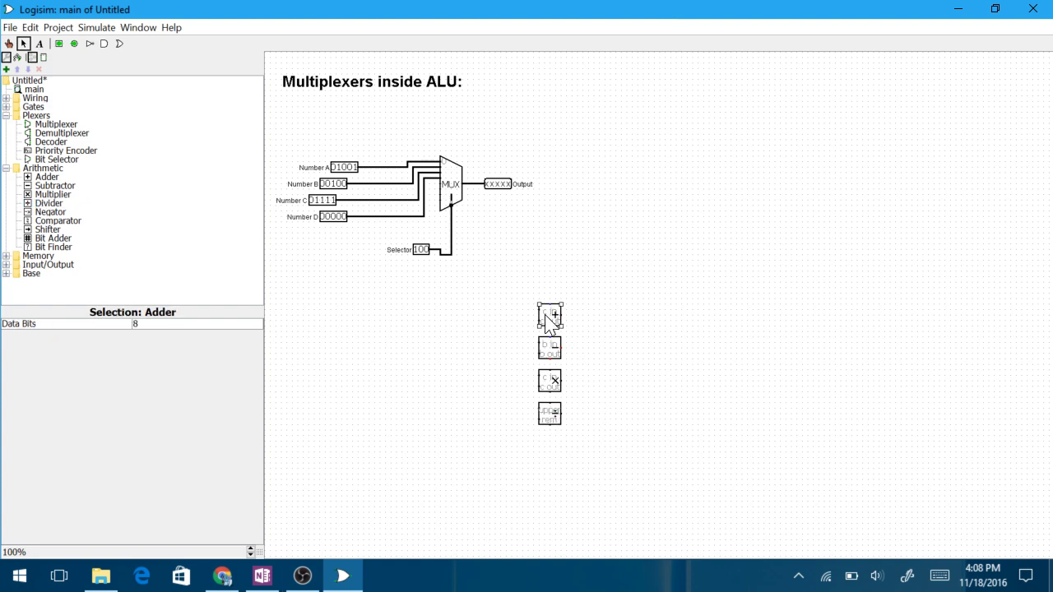
click(257, 329)
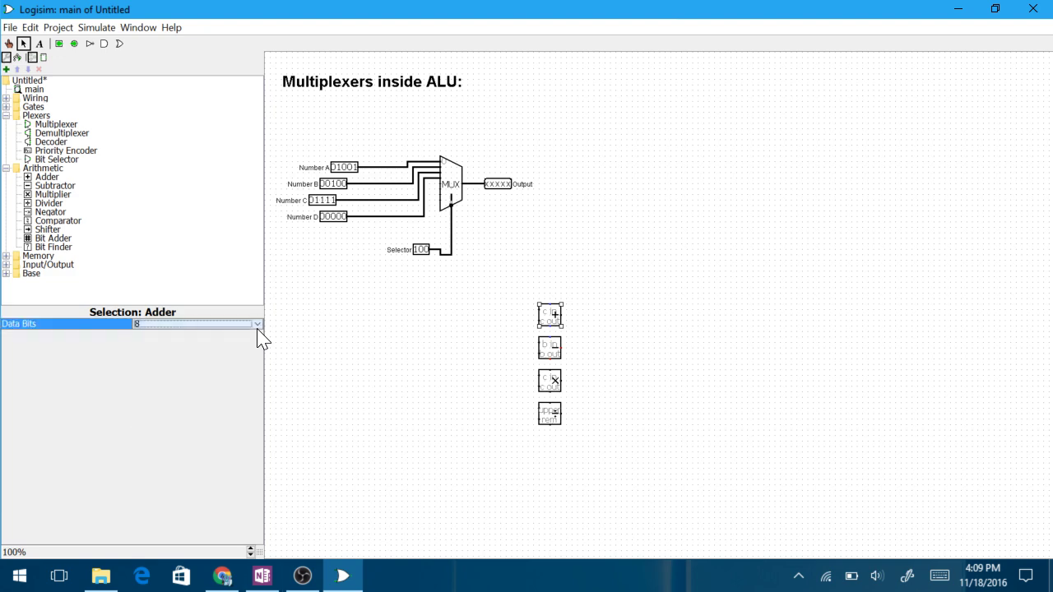
click(255, 323)
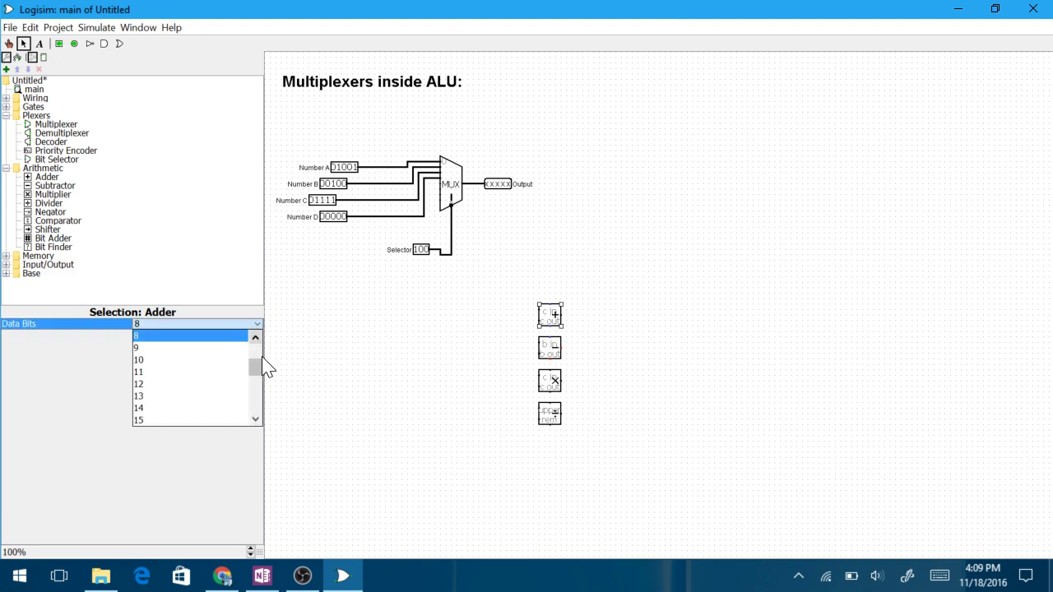
scroll(259, 366, up, 2)
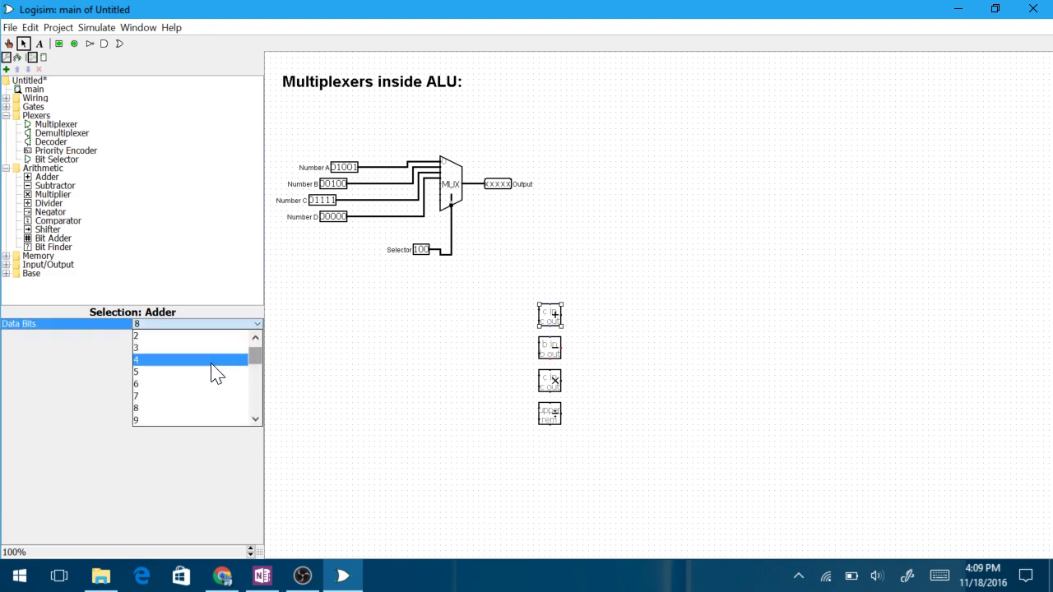
click(217, 361)
click(556, 352)
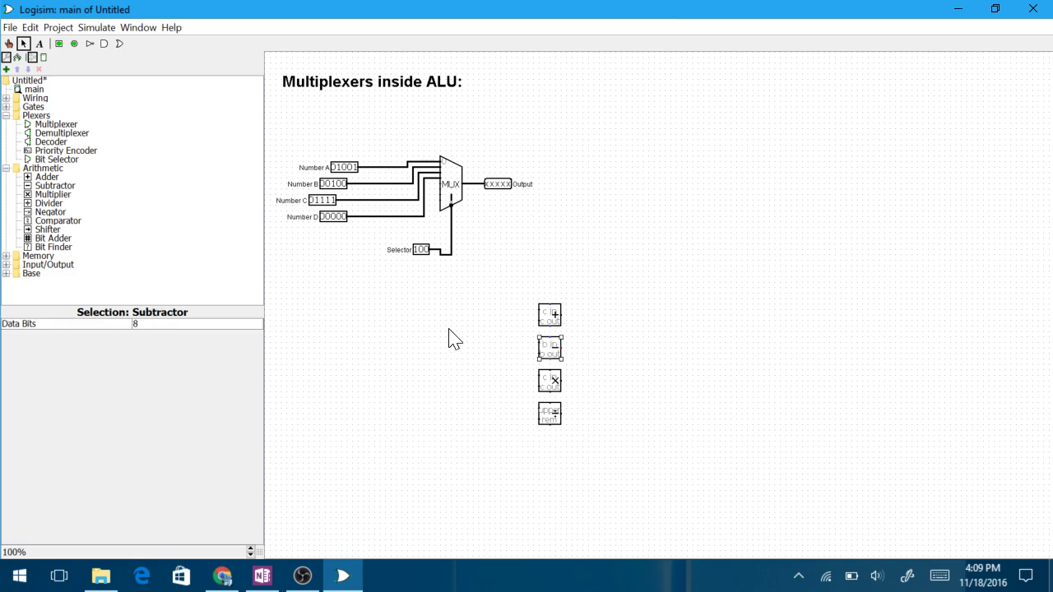
click(216, 326)
scroll(258, 365, up, 3)
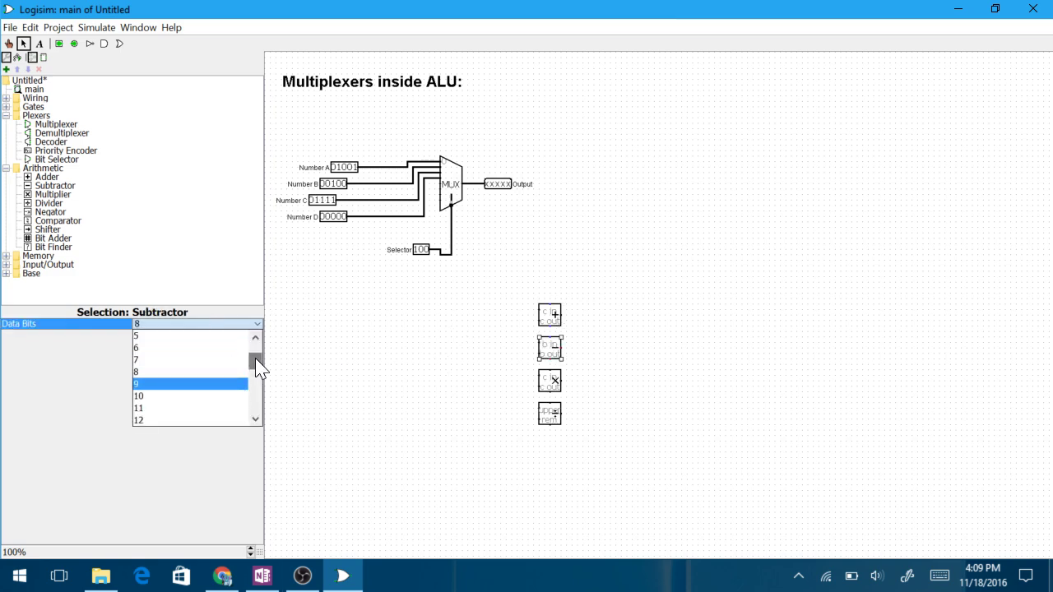
click(228, 371)
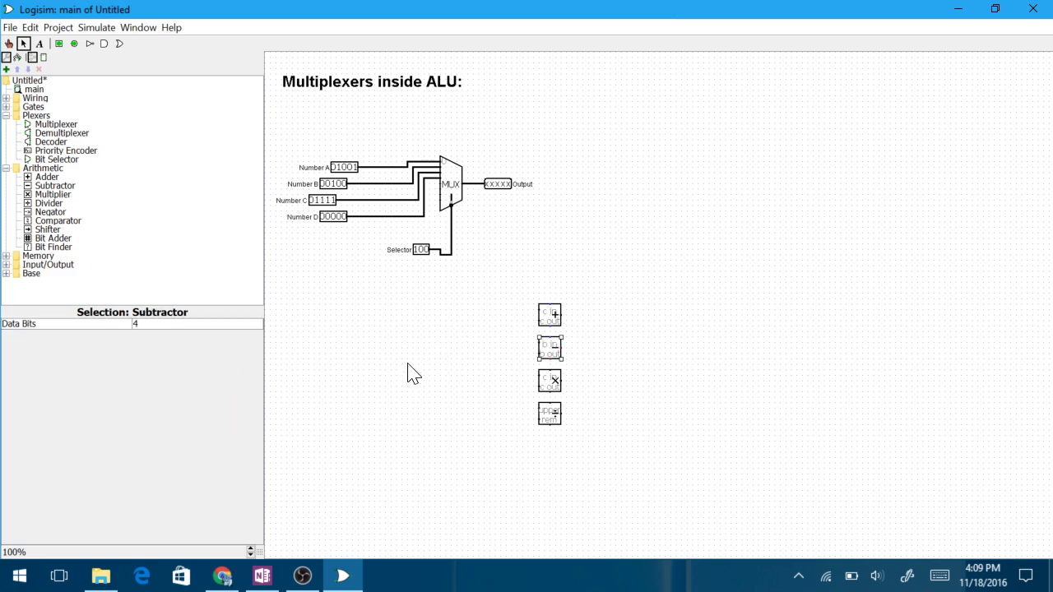
Set the multiplier's and divider's Data Bits to 4, then recheck the adder
click(546, 388)
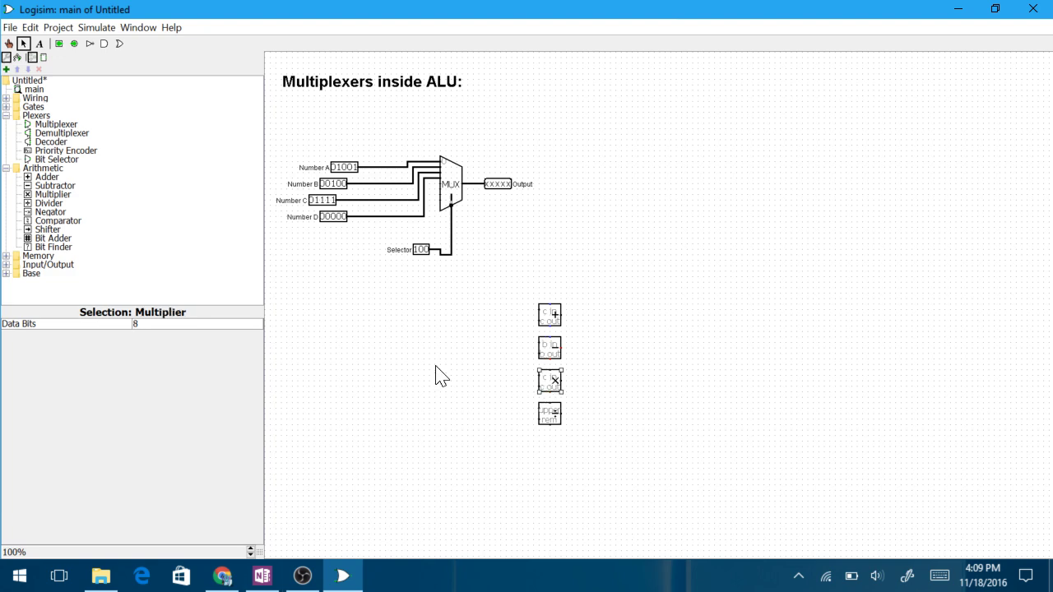
click(248, 326)
scroll(257, 364, up, 3)
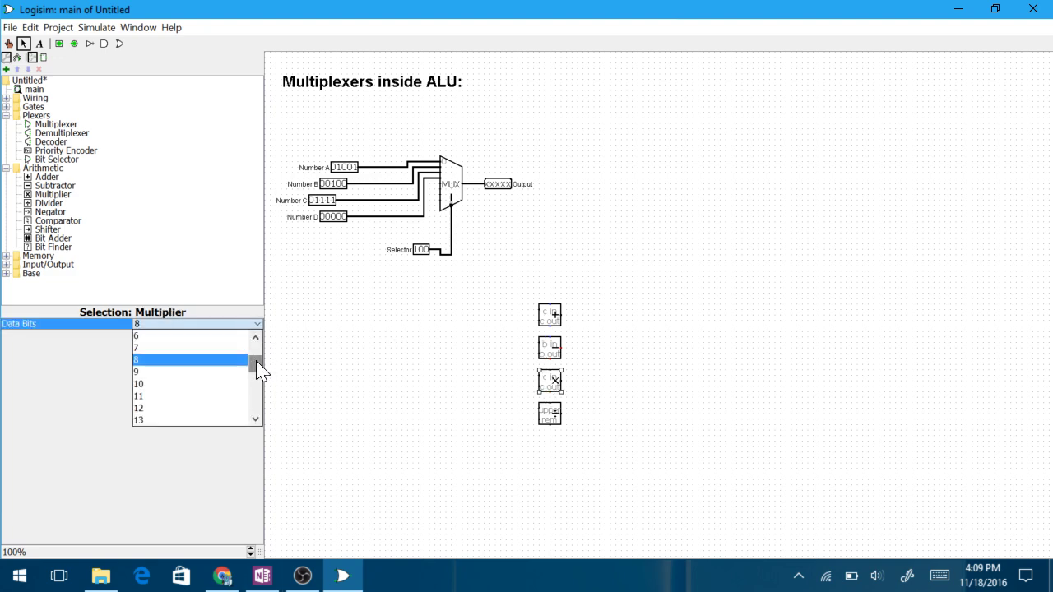
click(219, 360)
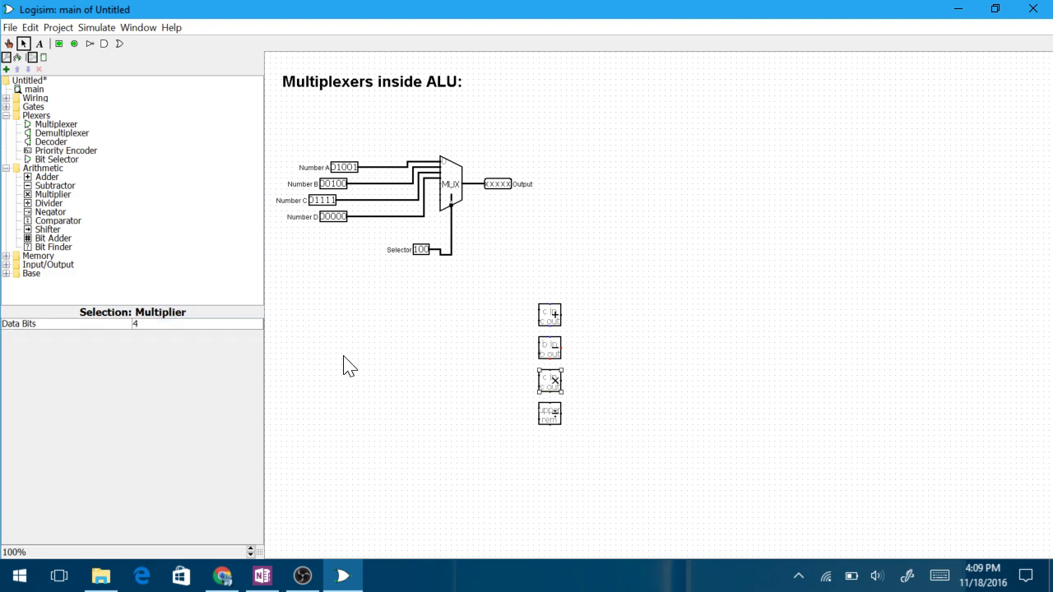
click(551, 420)
click(247, 324)
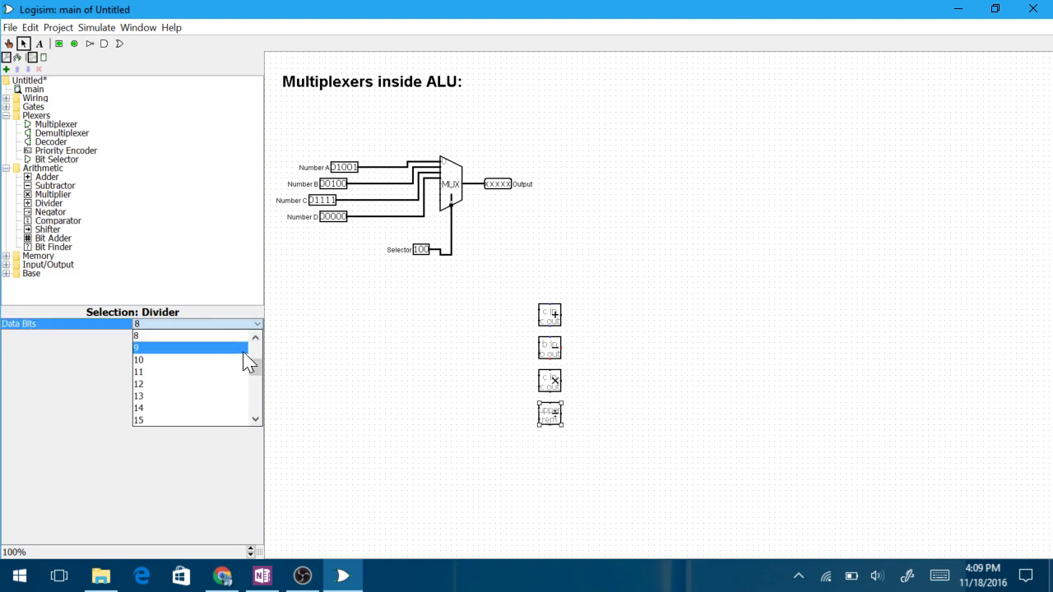
scroll(252, 362, up, 2)
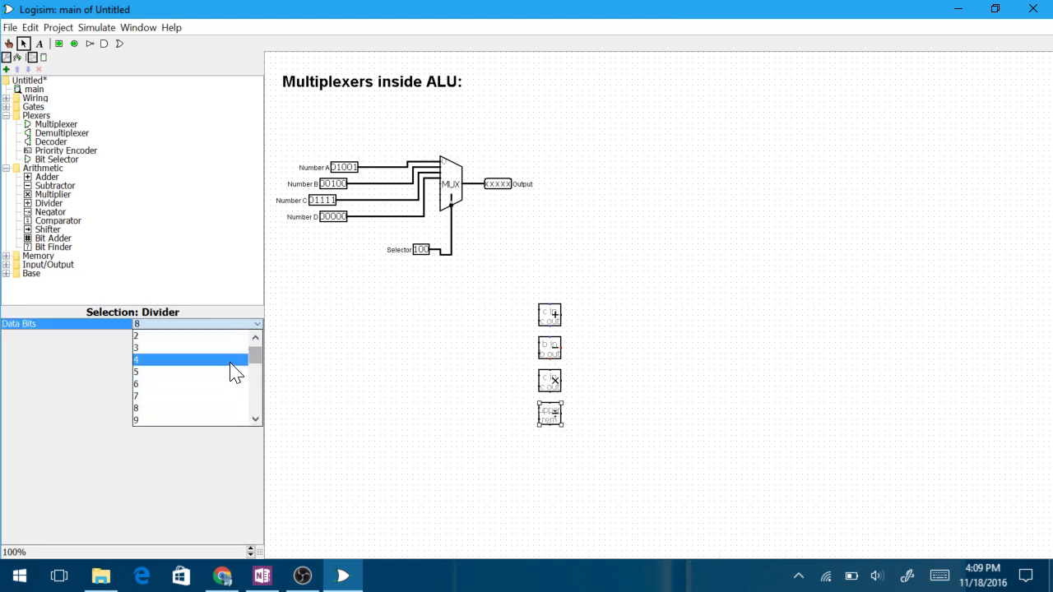
click(237, 364)
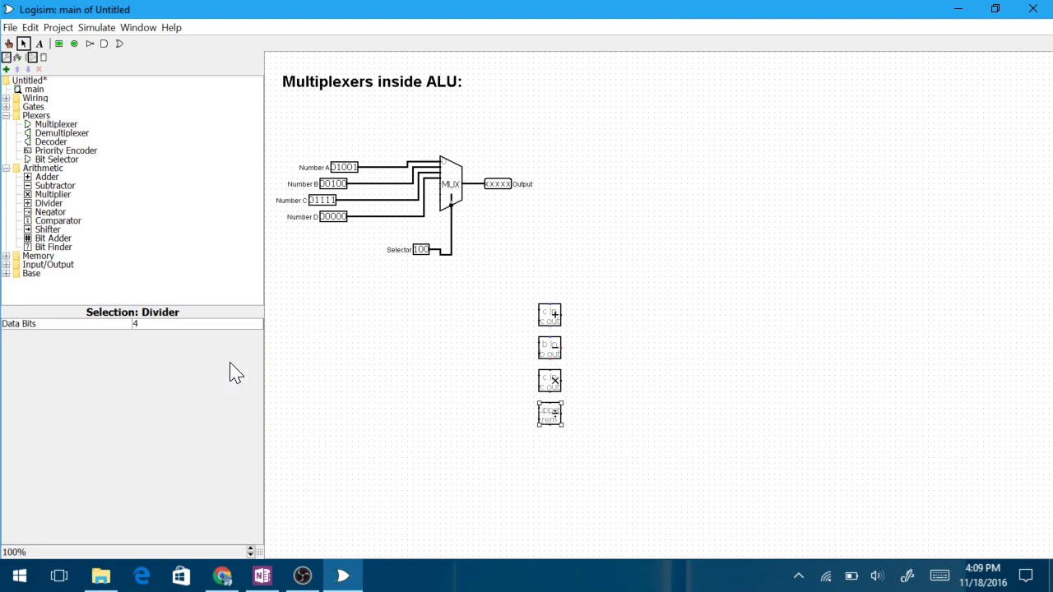
click(559, 321)
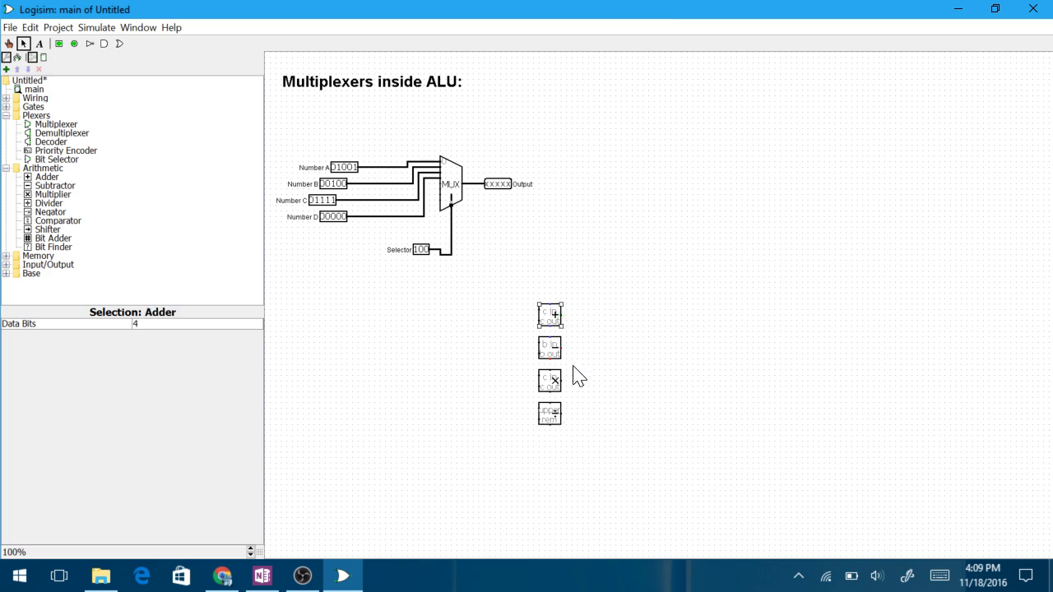
Inspect the adder and subtractor attributes to confirm their 4-bit widths
click(506, 323)
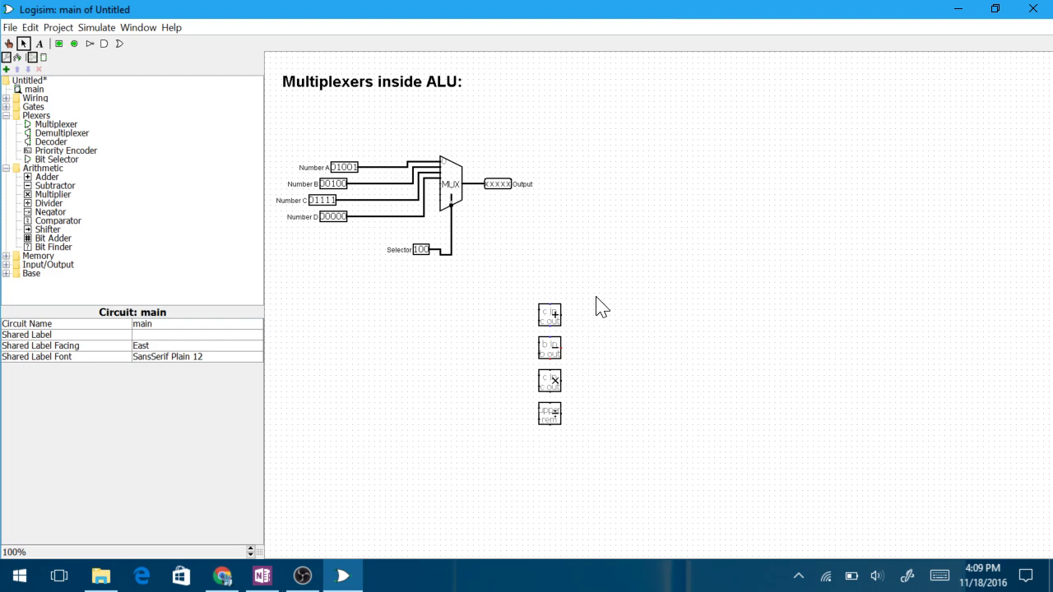
click(557, 323)
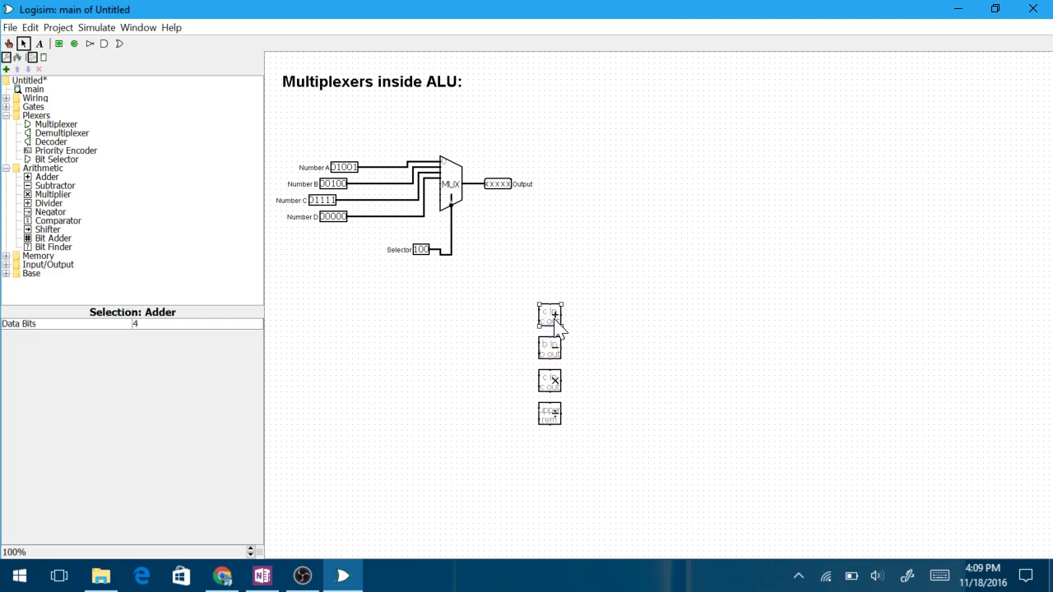
click(615, 347)
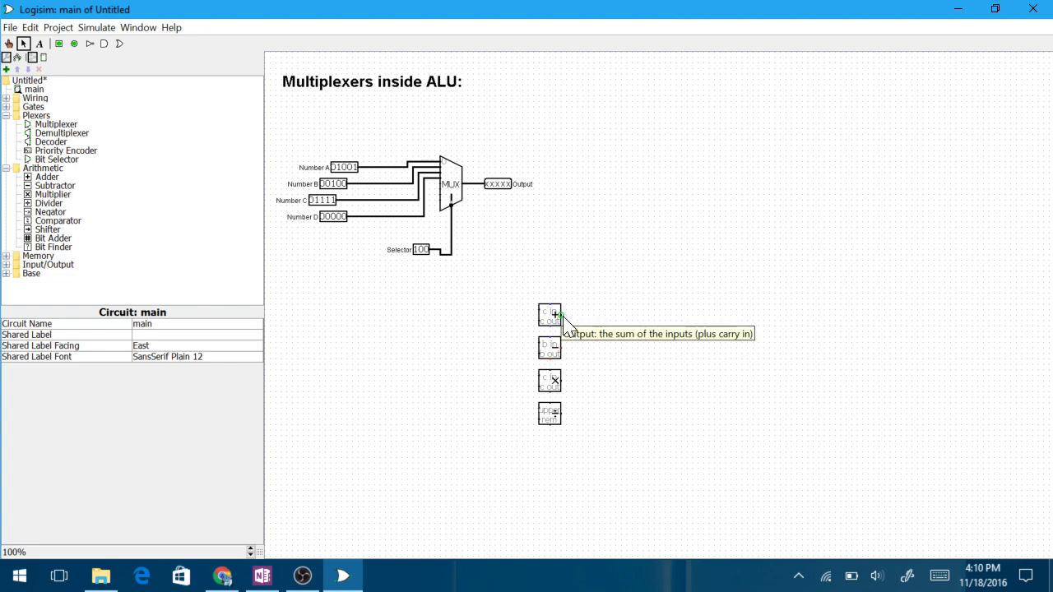
click(550, 350)
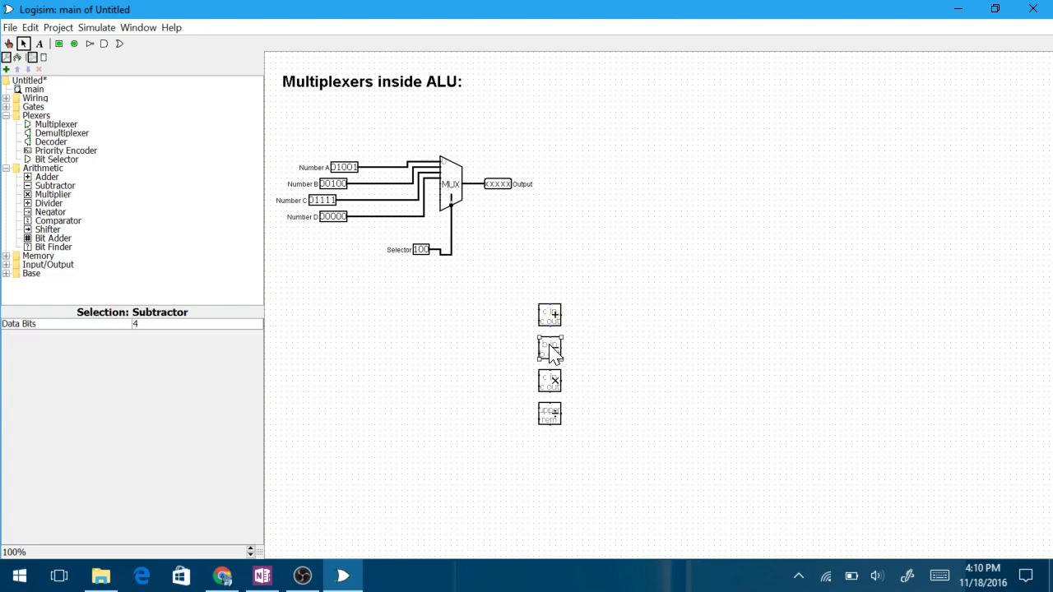
click(505, 357)
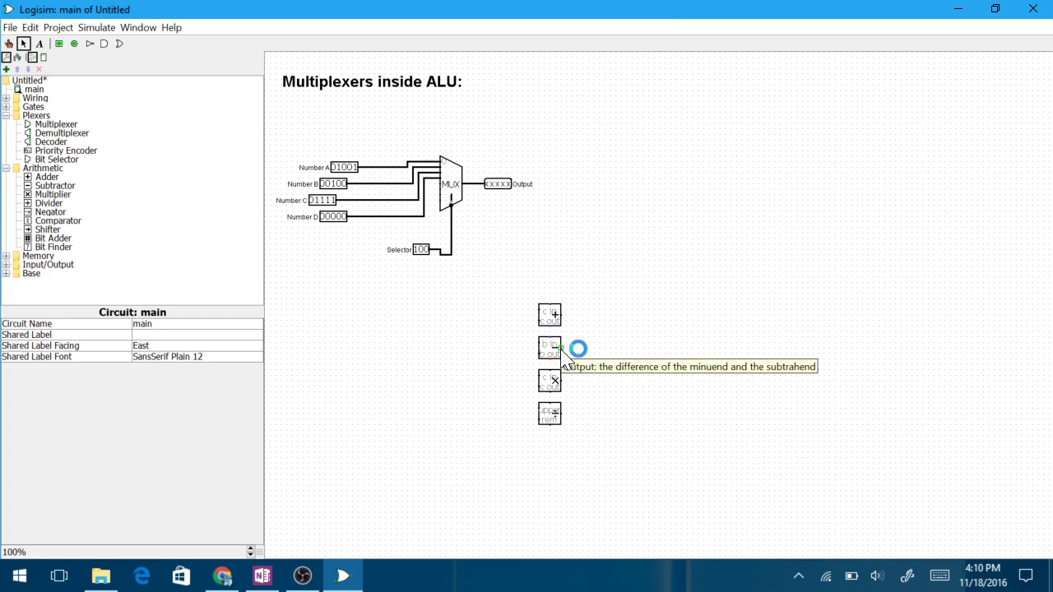
Copy the Number A input pin and place the copy left of the adder
click(555, 314)
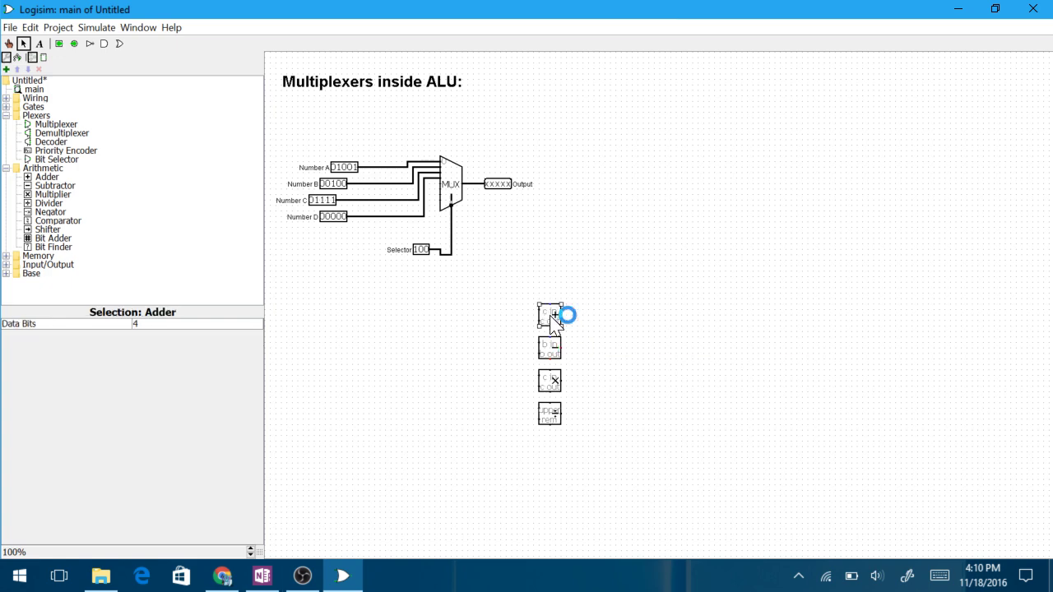
click(454, 292)
click(310, 169)
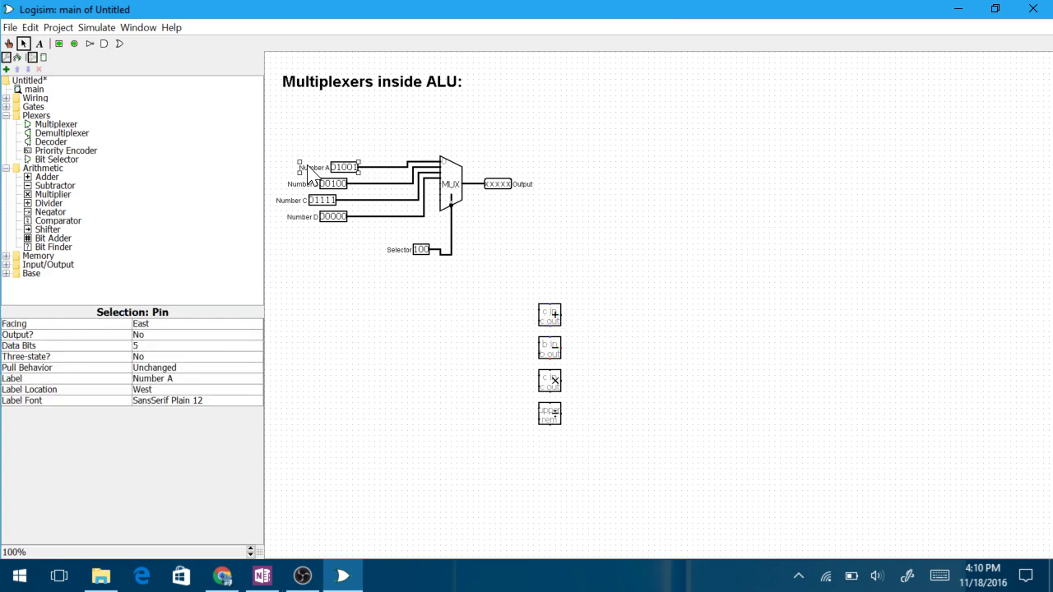
key(ctrl+c)
key(ctrl+v)
drag(303, 174, 434, 315)
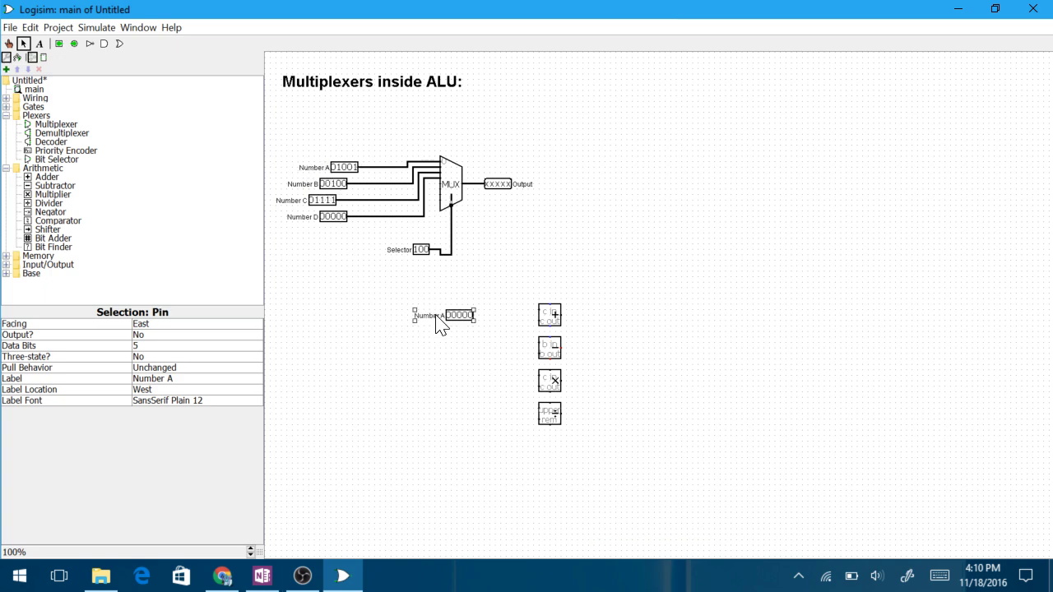
Make the new pin 4 bits wide, stack it under Number A, and label it Number B
click(198, 345)
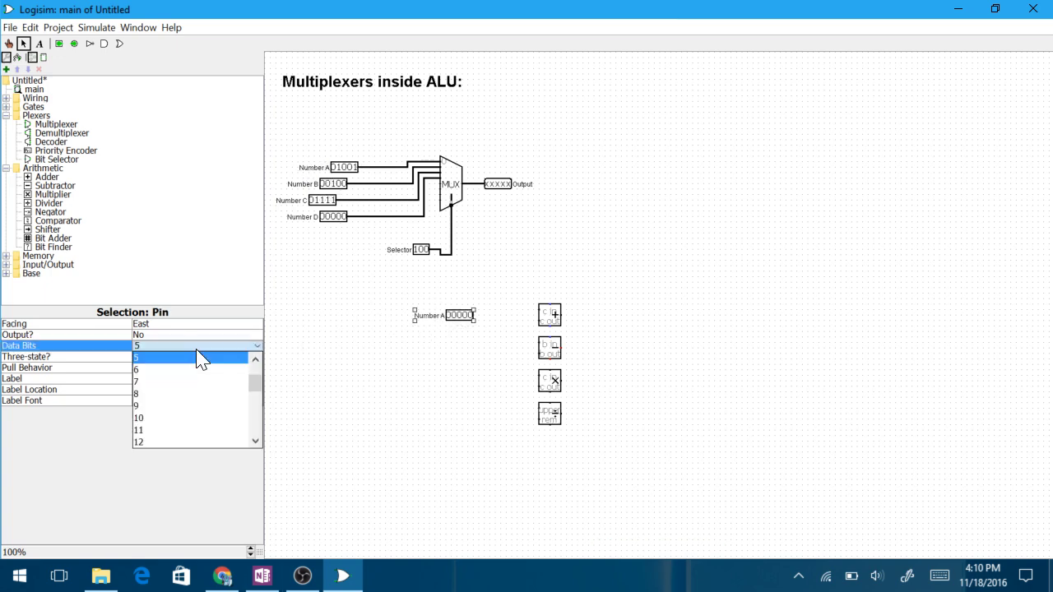
click(256, 362)
click(238, 358)
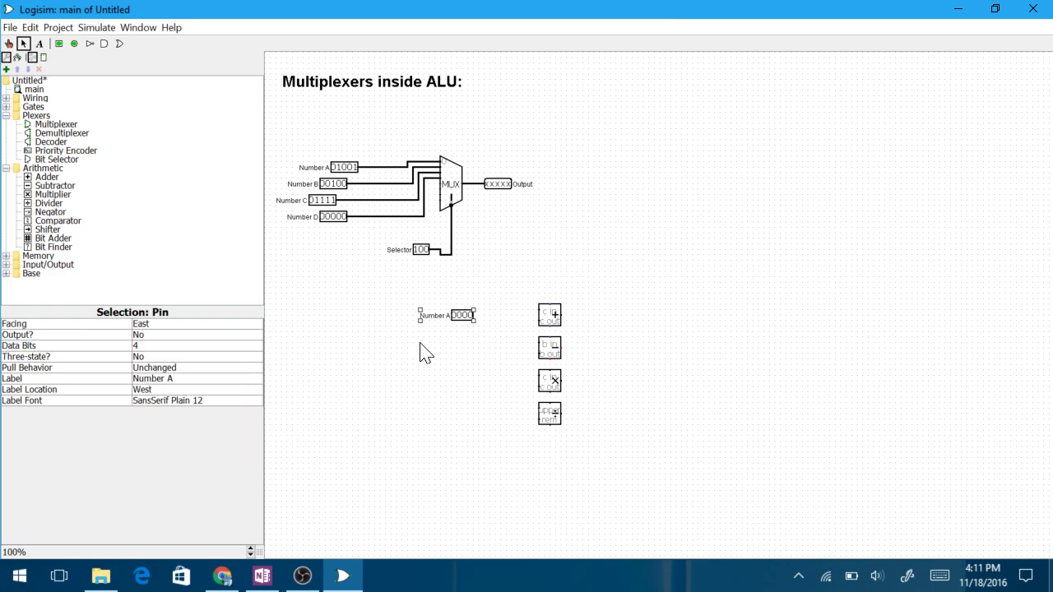
mouse_move(463, 318)
mouse_down()
mouse_move(448, 302)
mouse_move(445, 318)
mouse_up()
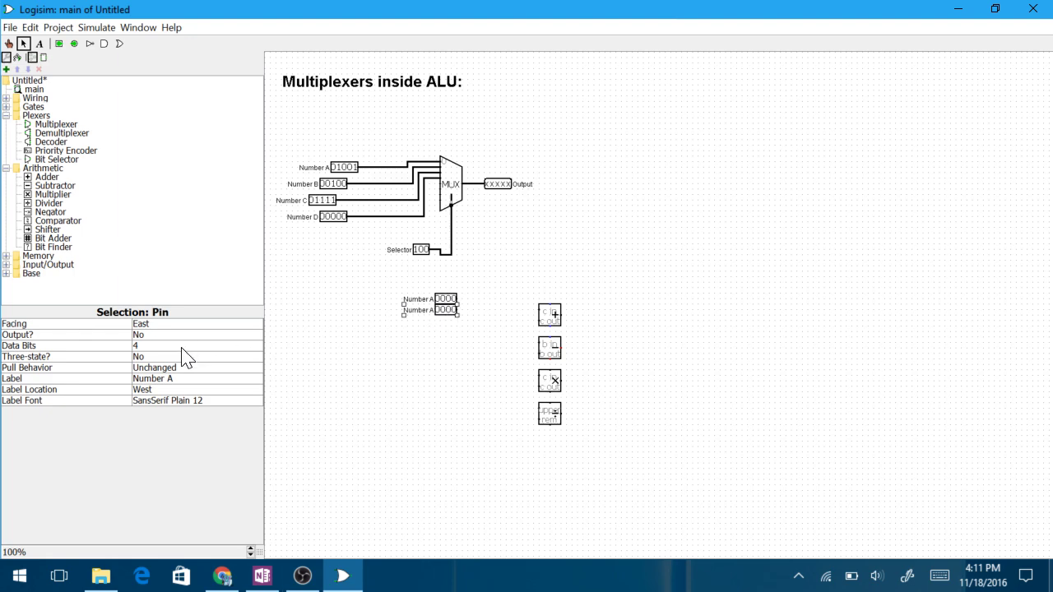
click(186, 378)
text(B)
key(Return)
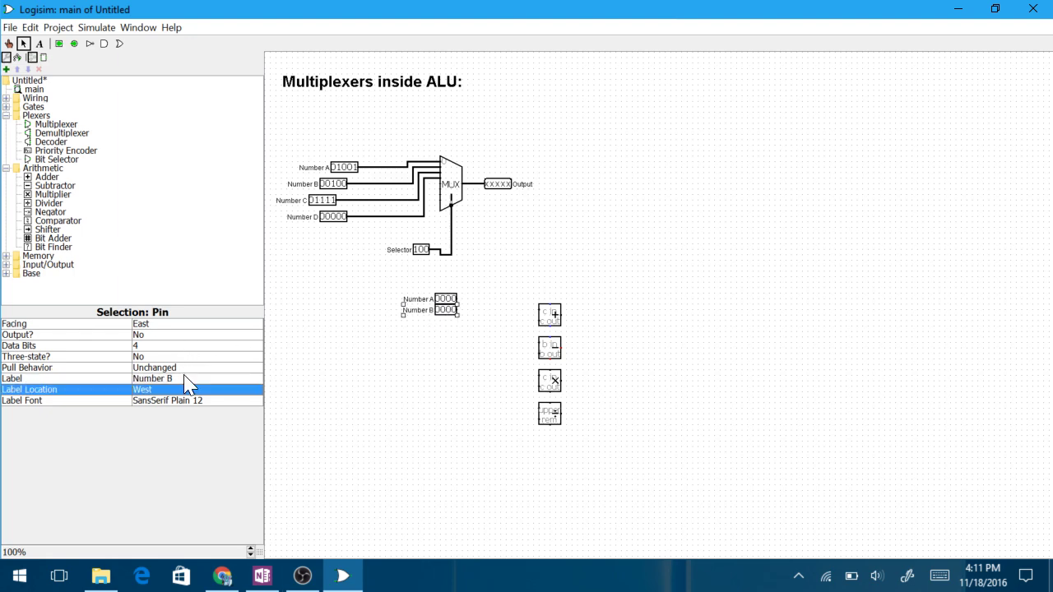
click(455, 377)
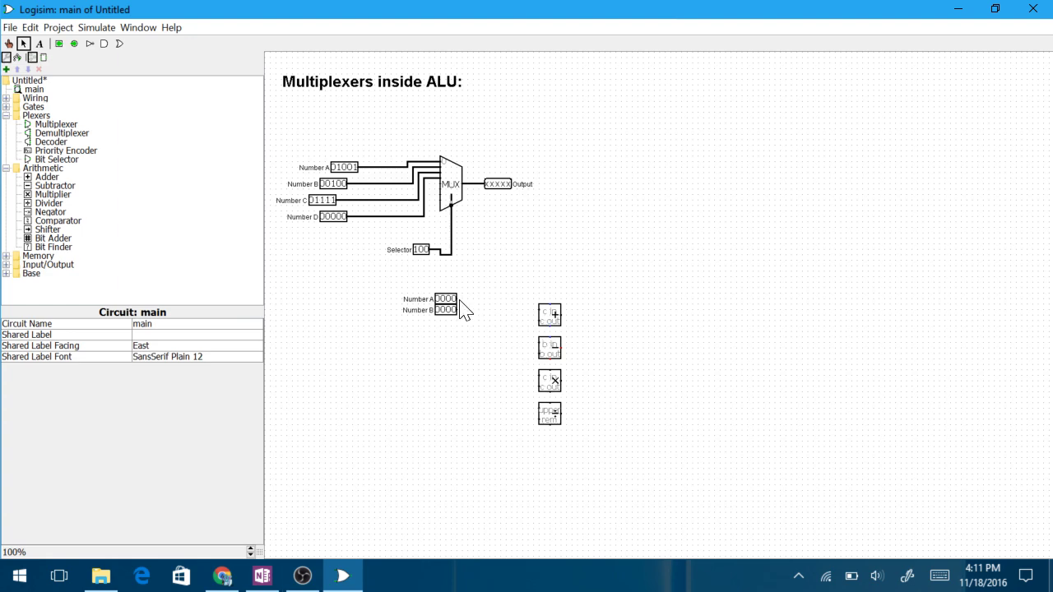
Move both pins further left and wire Number A to the arithmetic blocks' first inputs
drag(383, 288, 518, 333)
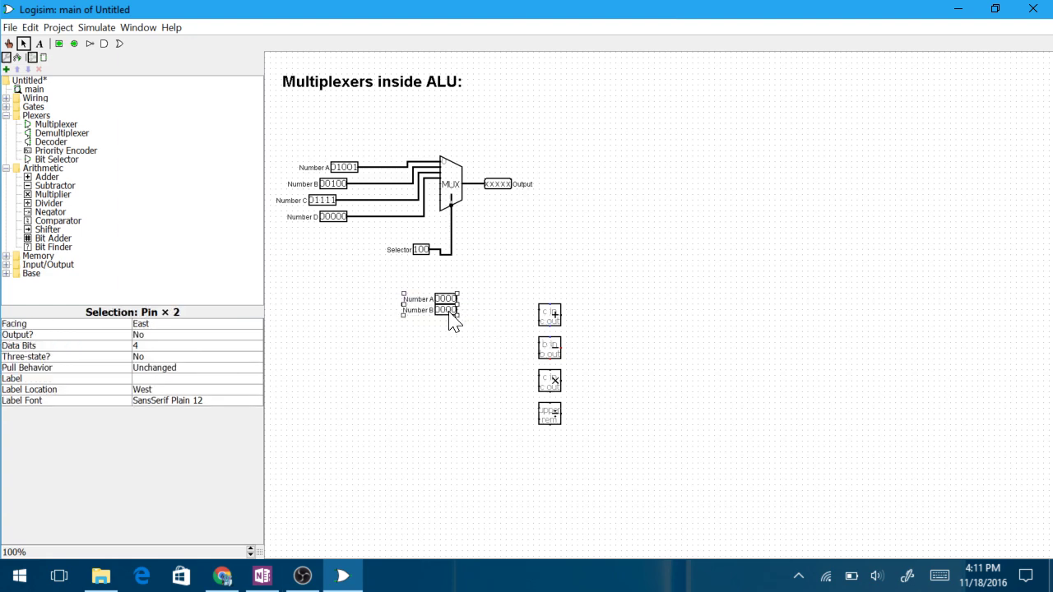
drag(450, 317, 397, 318)
click(456, 333)
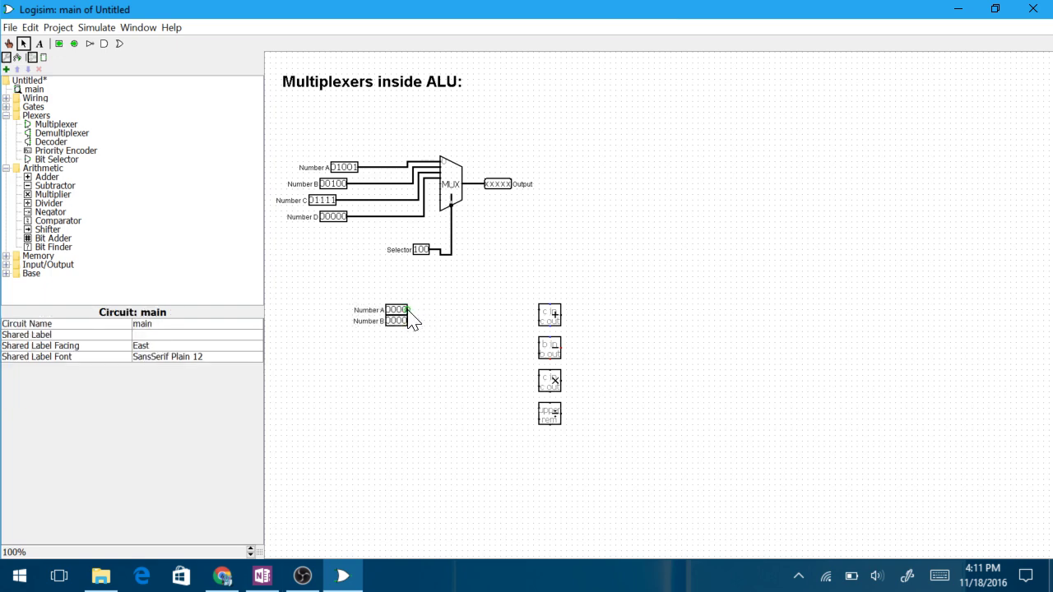
drag(409, 314, 538, 315)
mouse_move(510, 328)
mouse_down()
mouse_move(534, 341)
mouse_move(510, 353)
mouse_move(539, 375)
mouse_up()
mouse_move(498, 309)
mouse_down()
mouse_move(500, 392)
mouse_move(537, 409)
mouse_up()
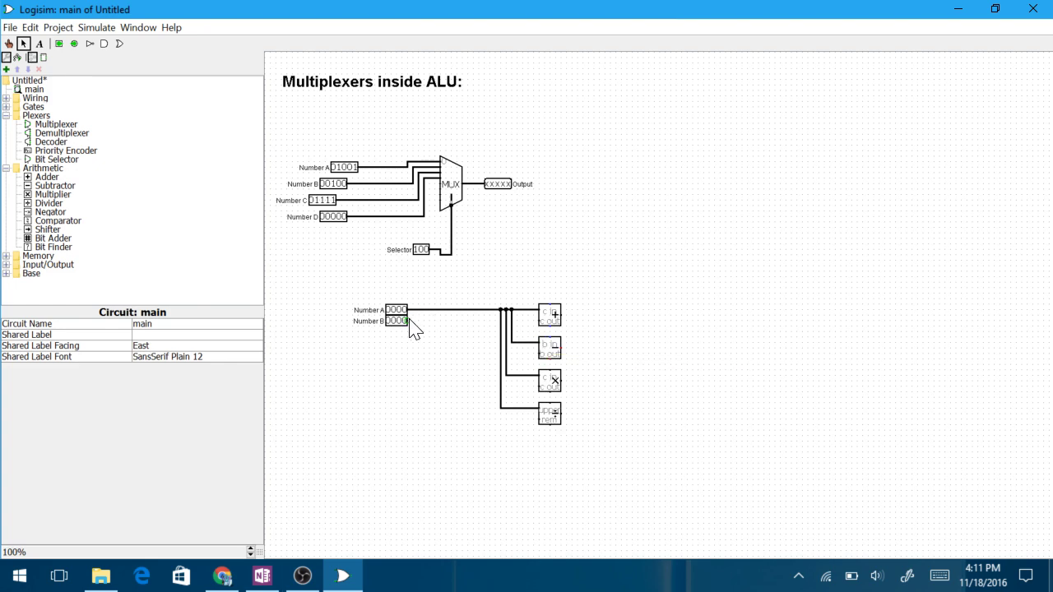
Wire Number B to the second inputs of the arithmetic blocks
drag(411, 320, 539, 354)
drag(490, 322, 531, 383)
drag(485, 321, 540, 421)
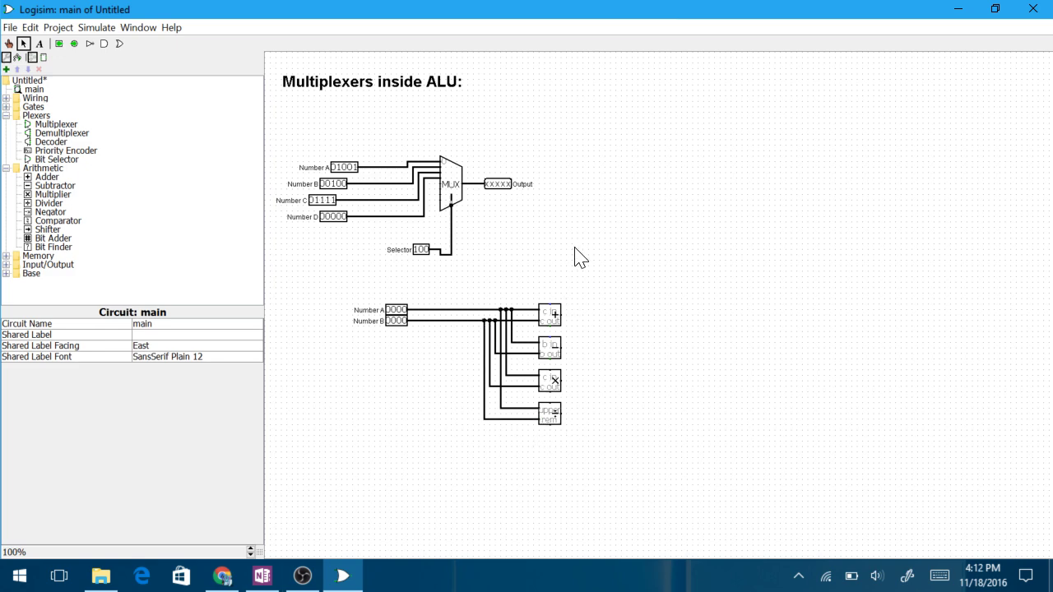
drag(594, 287, 514, 473)
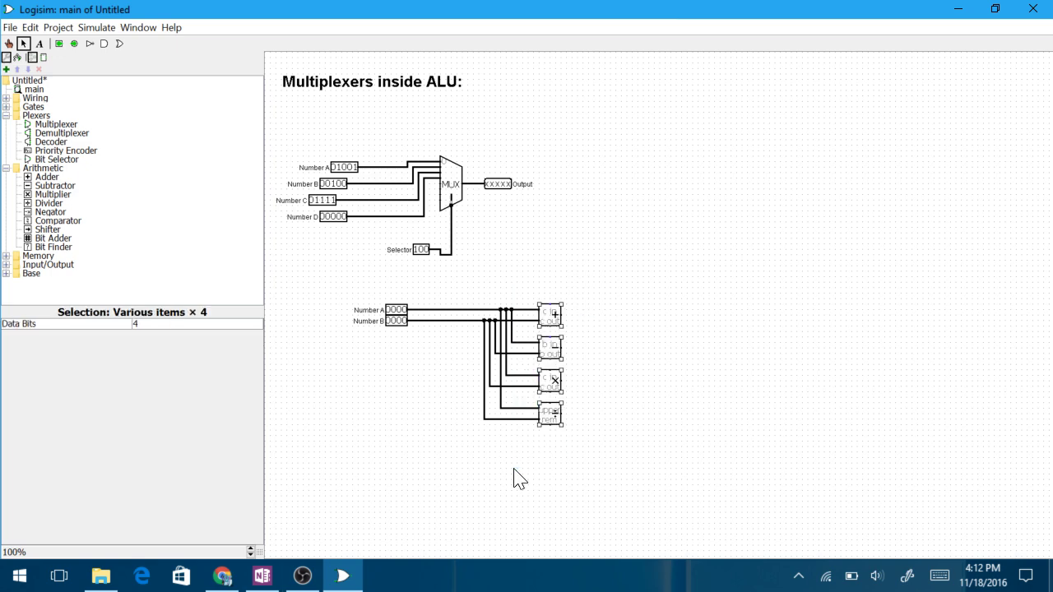
click(630, 463)
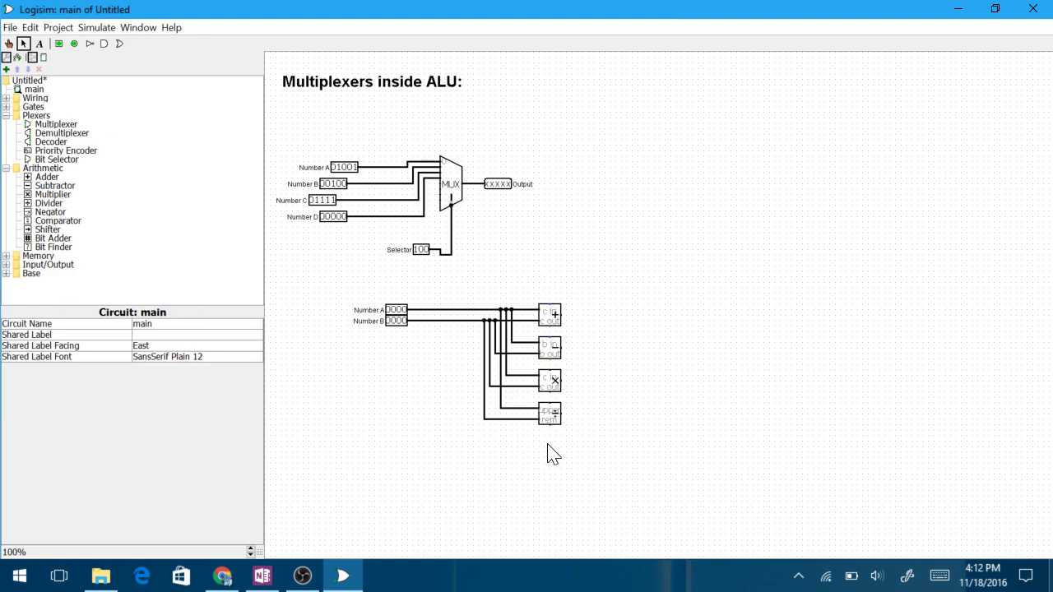
Copy the existing multiplexer and place it right of the arithmetic blocks, level with the adder
click(457, 183)
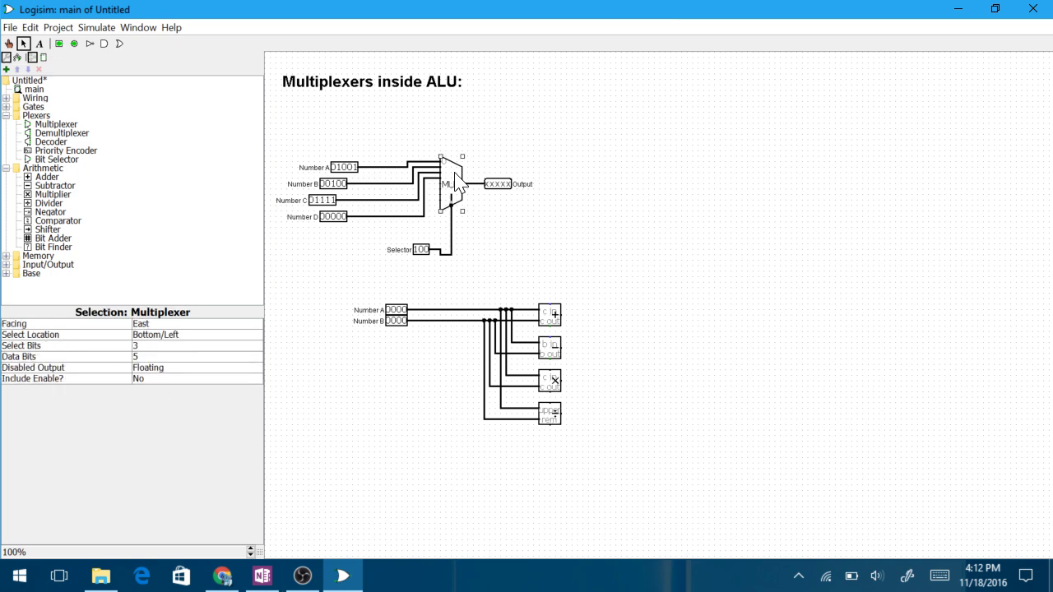
drag(457, 201, 640, 366)
click(642, 365)
click(673, 453)
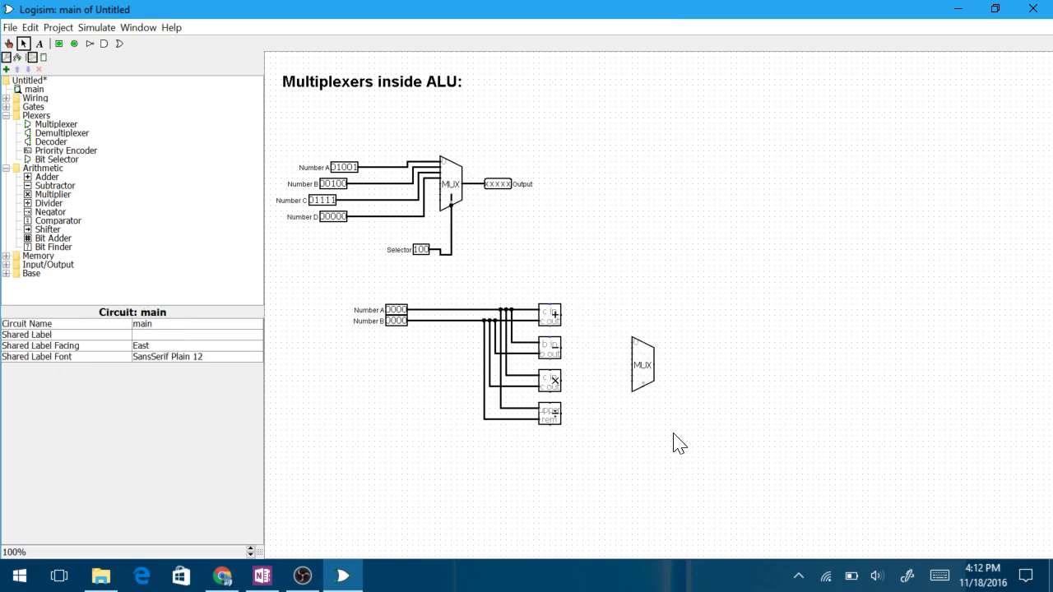
drag(644, 371, 649, 344)
click(663, 426)
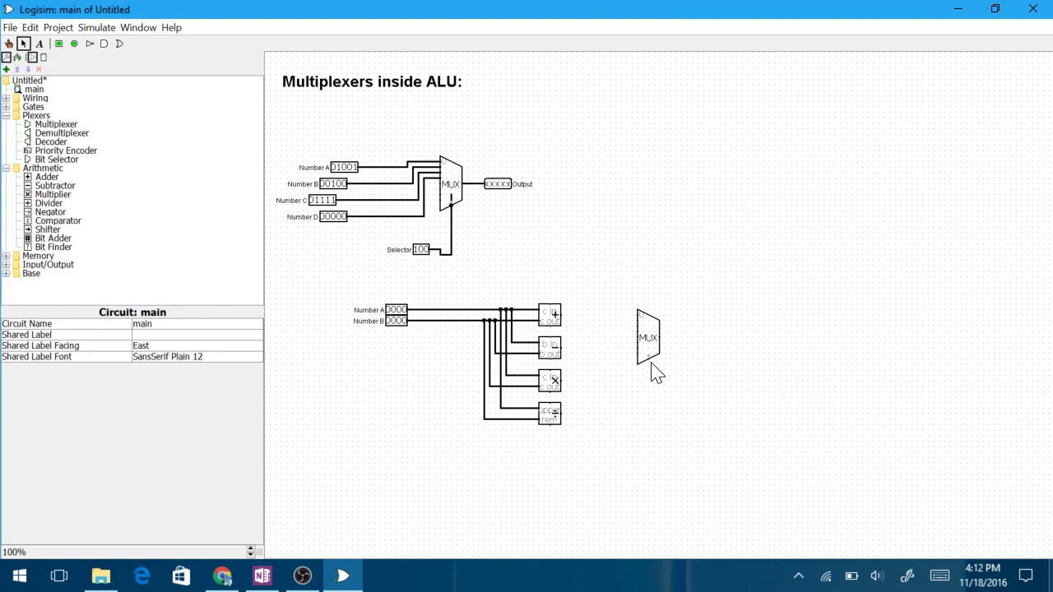
mouse_move(649, 361)
Wire the adder output to the new multiplexer's first input and set the multiplexer to 4 data bits
drag(637, 316, 565, 316)
click(649, 339)
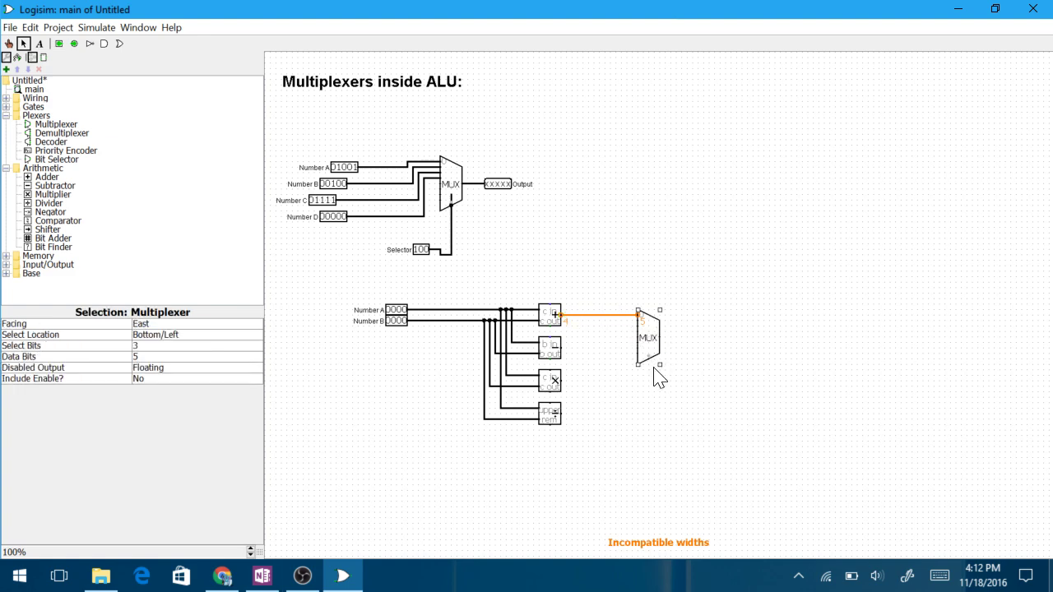
click(185, 358)
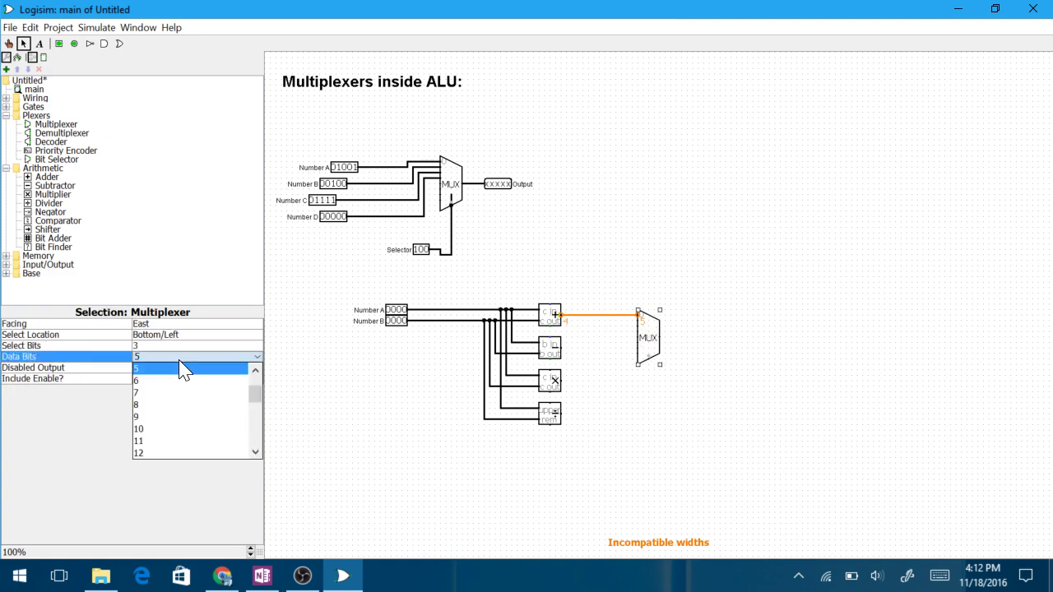
click(255, 372)
click(238, 370)
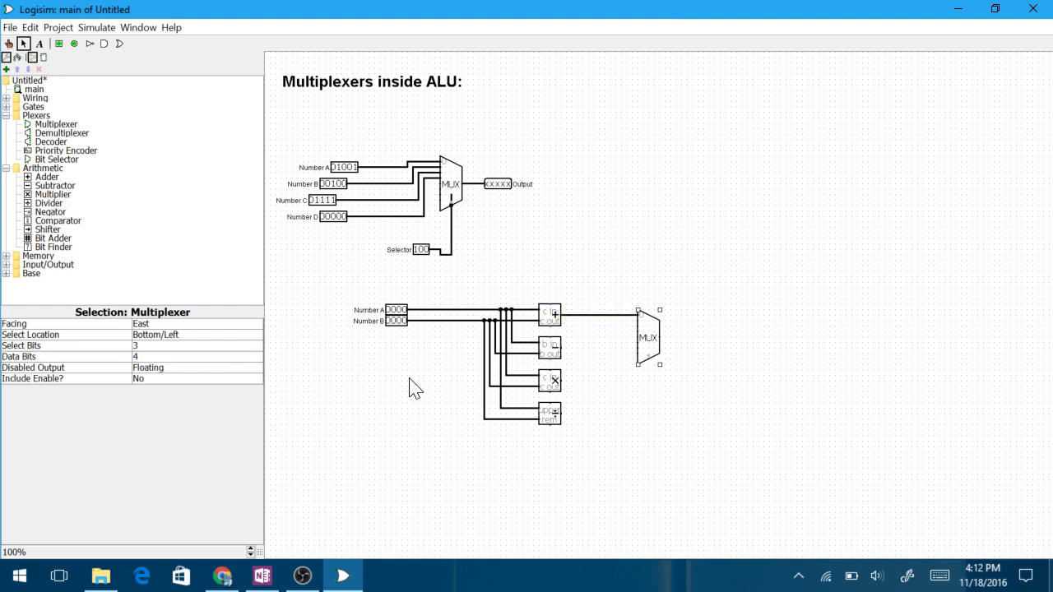
Inspect the adder, Number B pin and multiplexer attributes to confirm matching widths
click(549, 321)
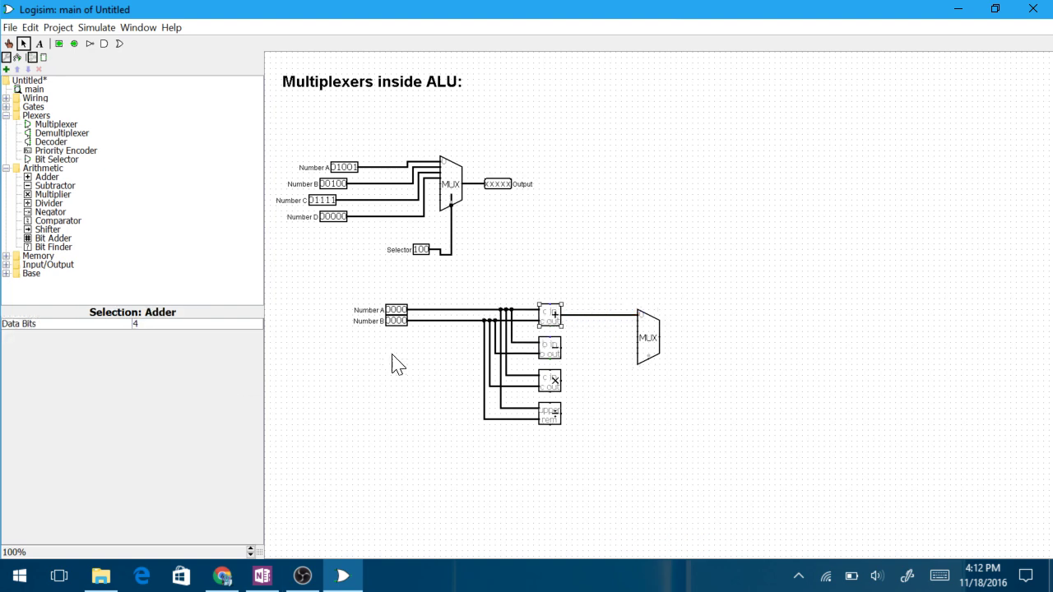
click(400, 323)
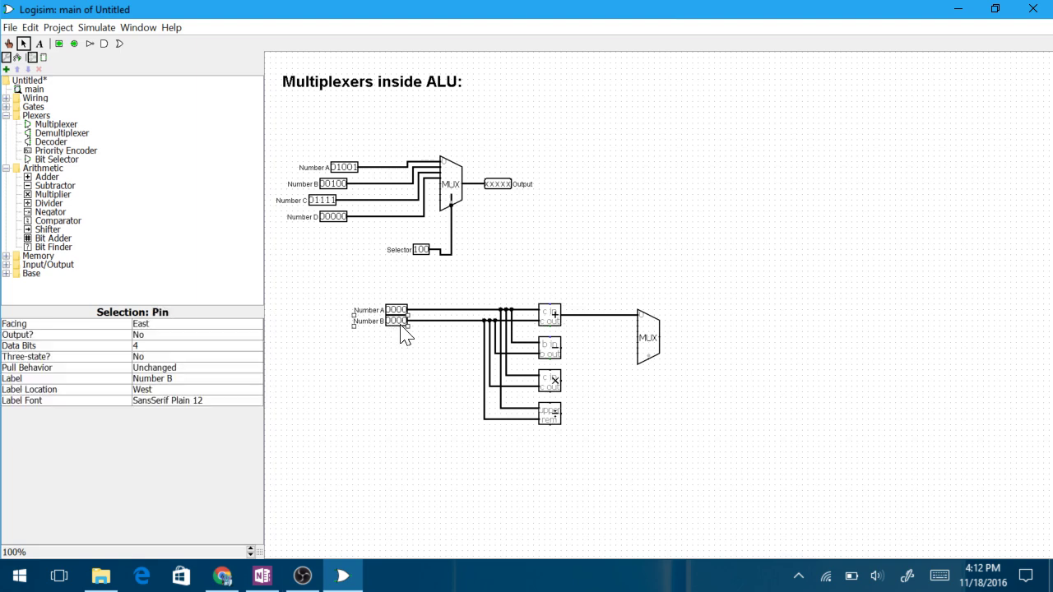
click(553, 326)
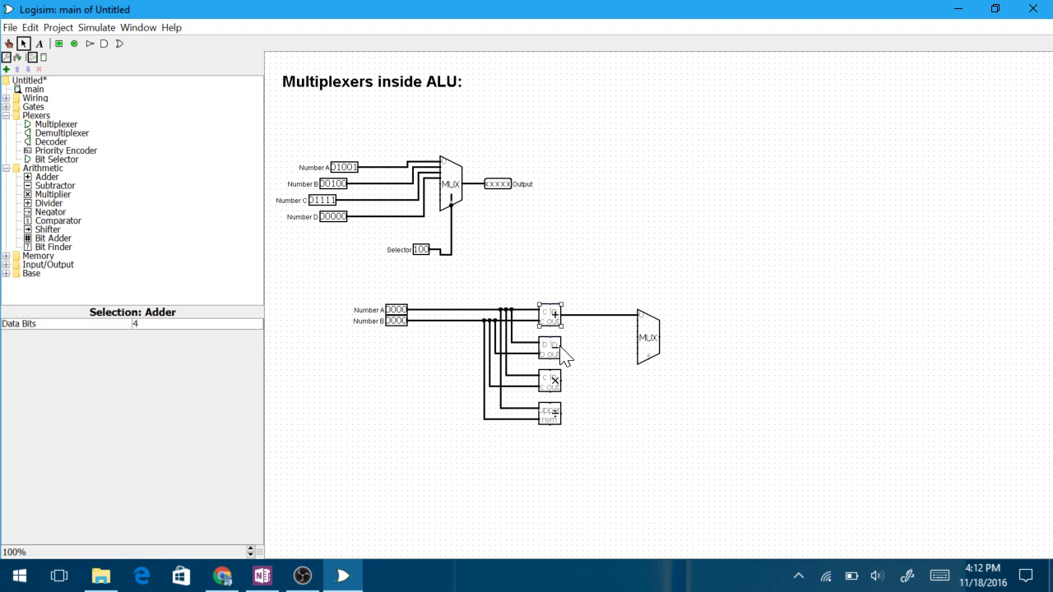
click(655, 362)
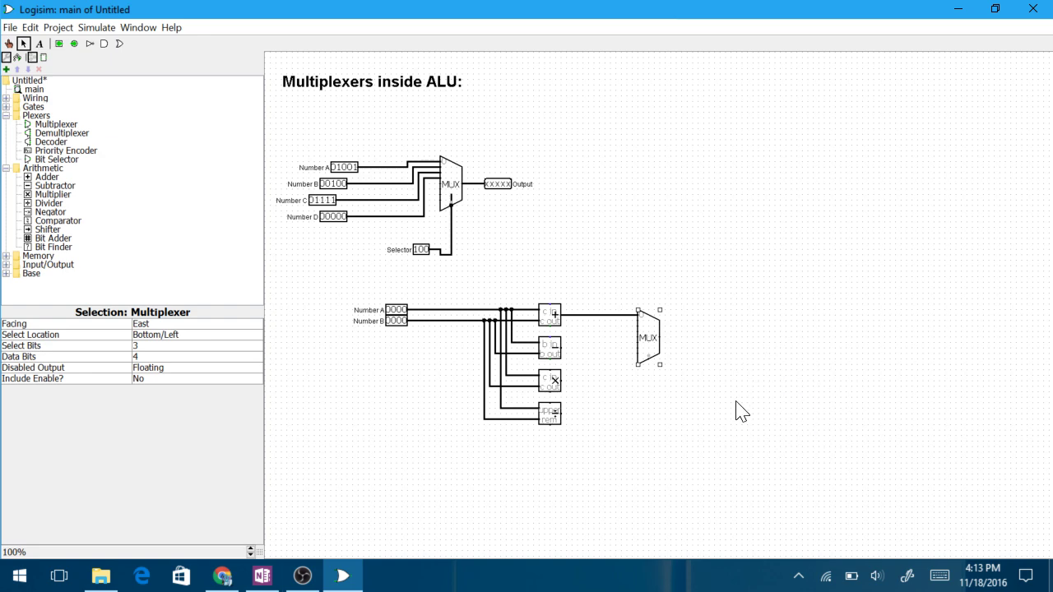
Wire the subtractor, multiplier and divider outputs into the lower MUX and paste a Selector pin copy below it
click(719, 344)
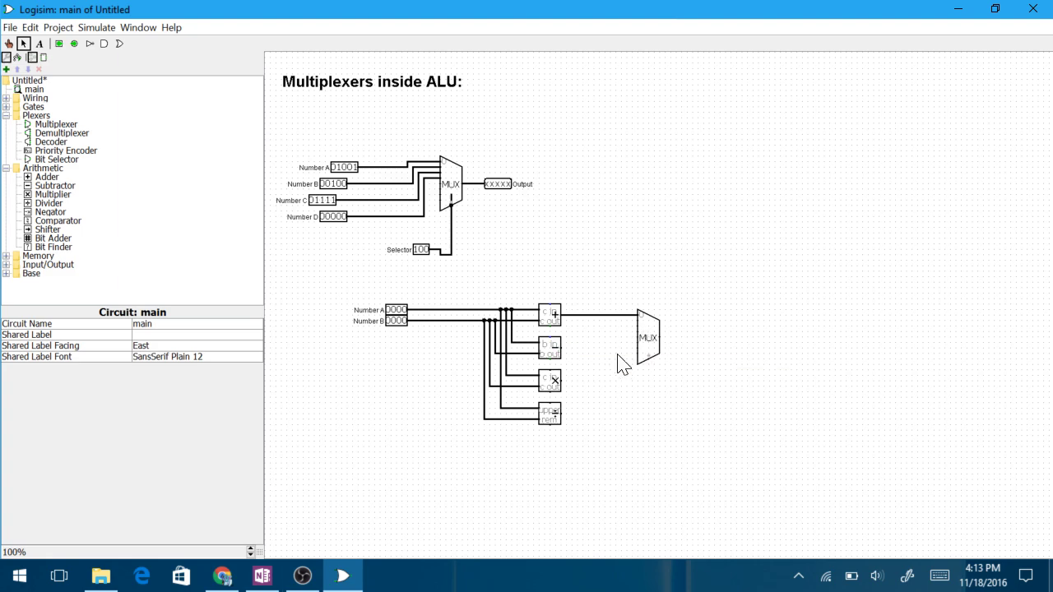
mouse_move(650, 360)
drag(638, 321, 564, 349)
drag(638, 326, 564, 381)
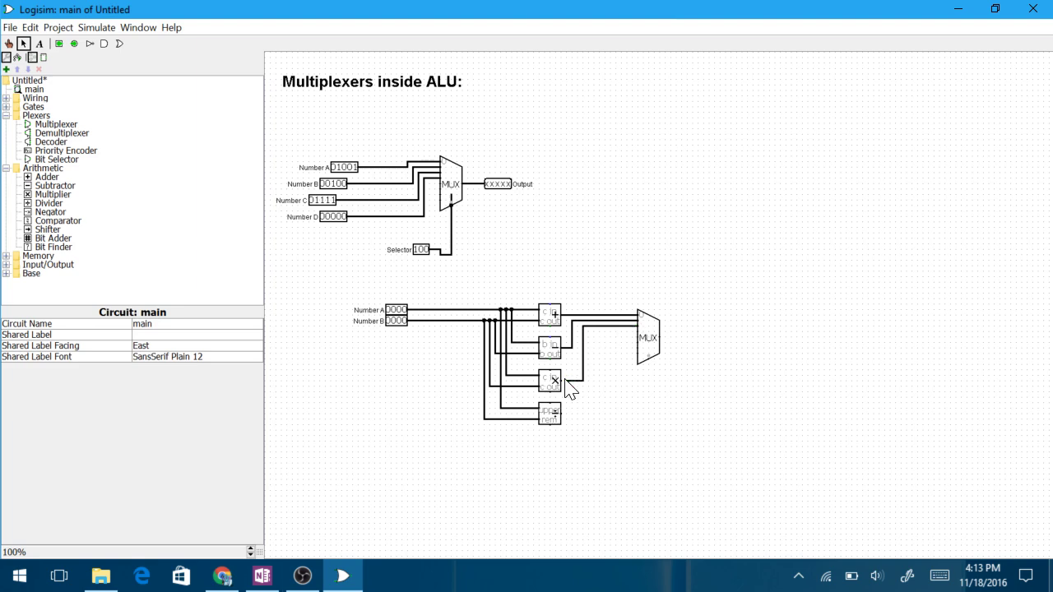
drag(561, 414, 635, 332)
drag(426, 260, 484, 230)
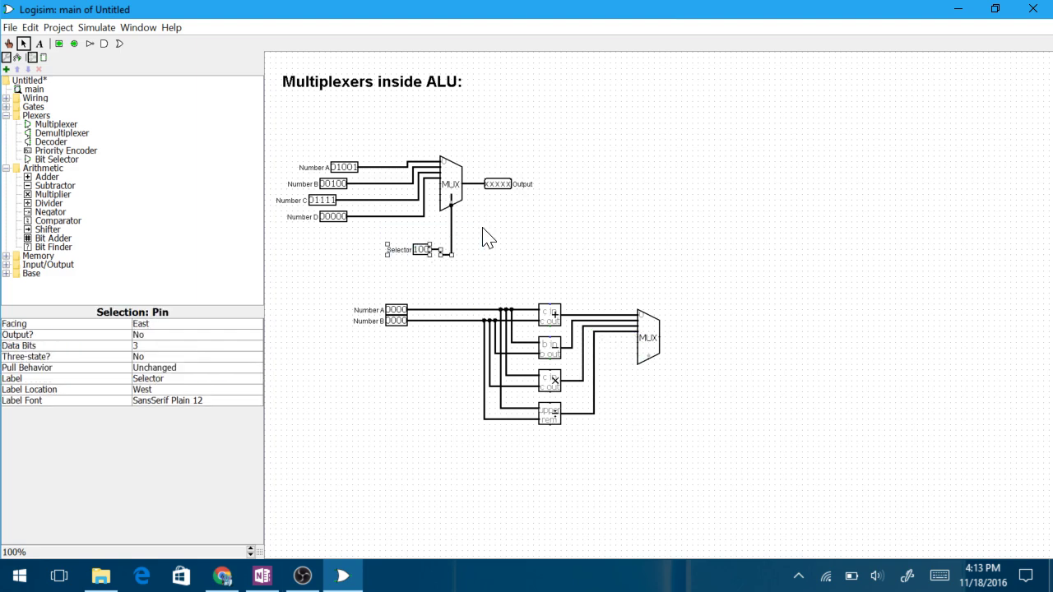
drag(423, 250, 649, 409)
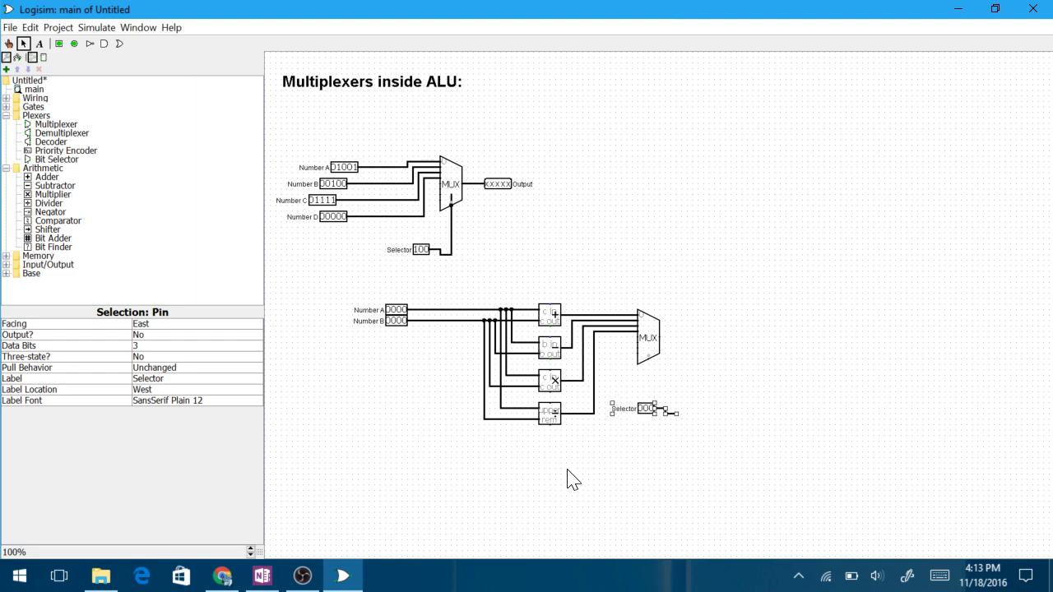
Label the pasted pin Opcode and delete its short stray wire
click(251, 379)
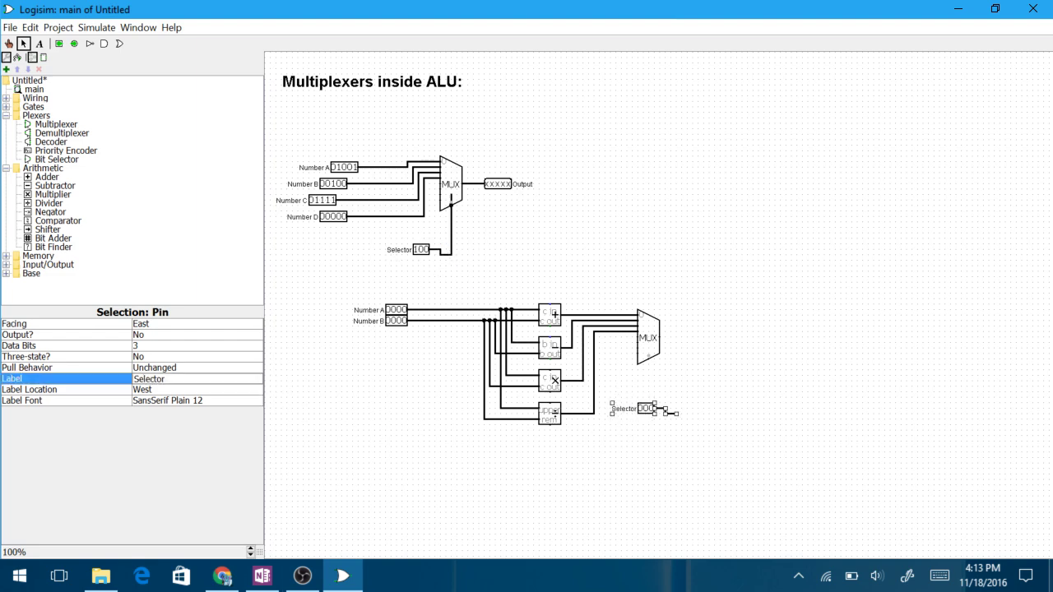
text(Opcode)
click(253, 389)
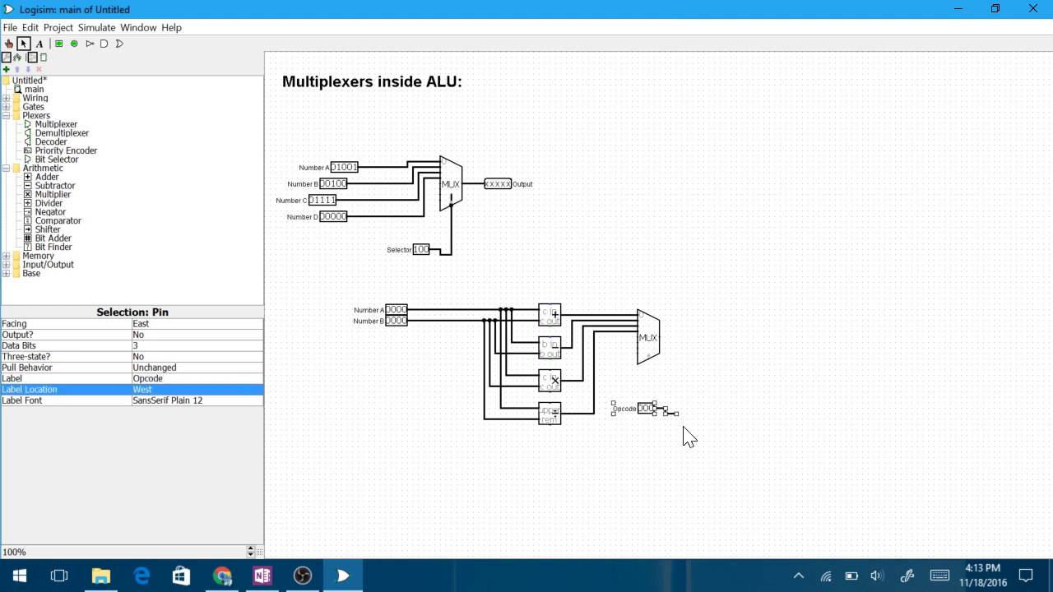
click(671, 449)
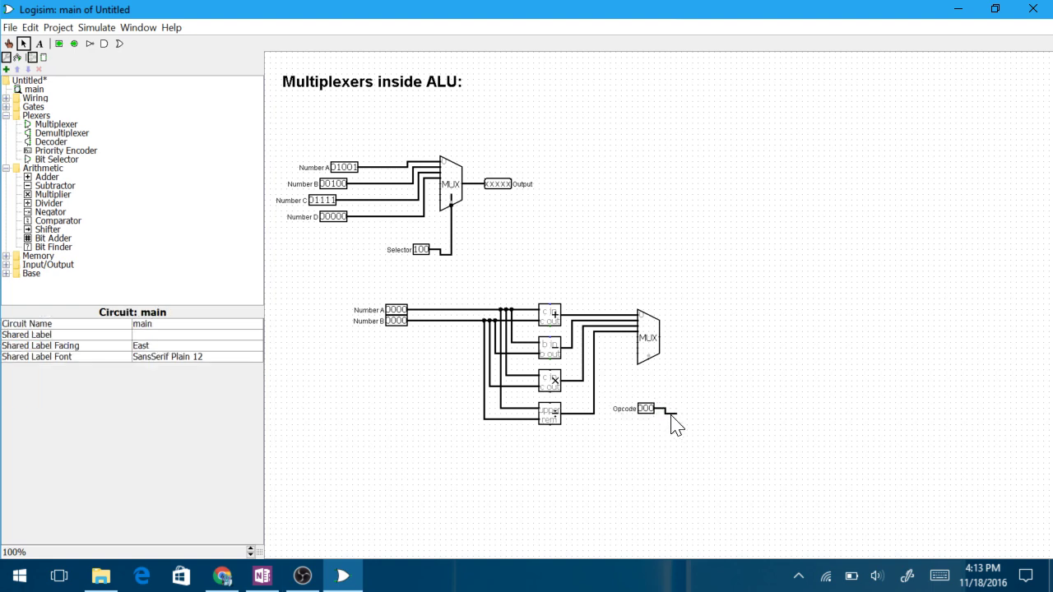
click(671, 415)
key(Delete)
Wire Opcode to the MUX select and duplicate the Output pin onto the MUX output at 4 bits
drag(666, 414, 649, 360)
drag(546, 155, 461, 212)
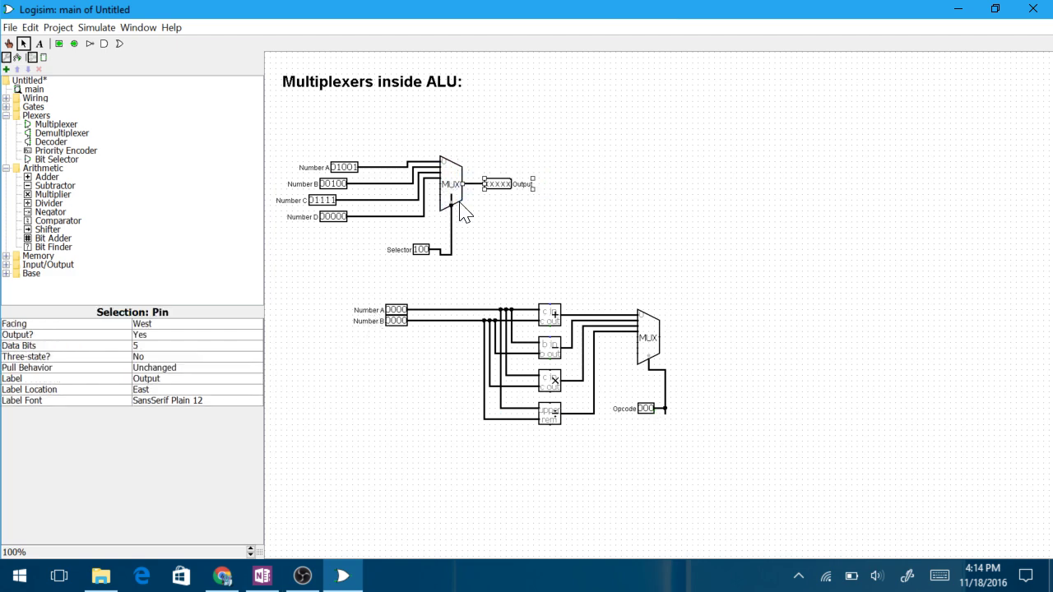
key(ctrl+d)
click(702, 338)
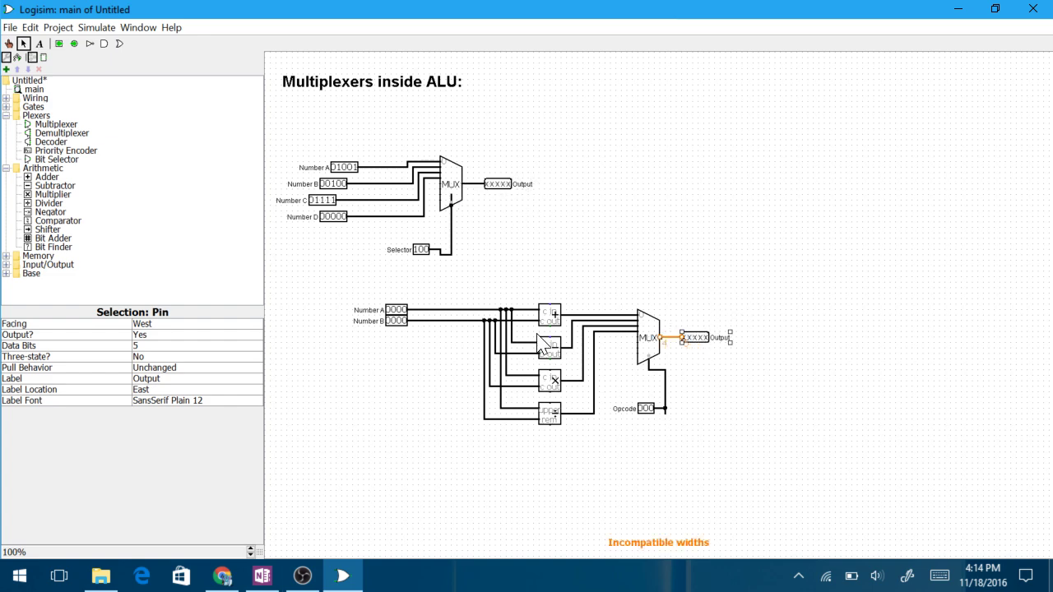
click(203, 347)
click(255, 360)
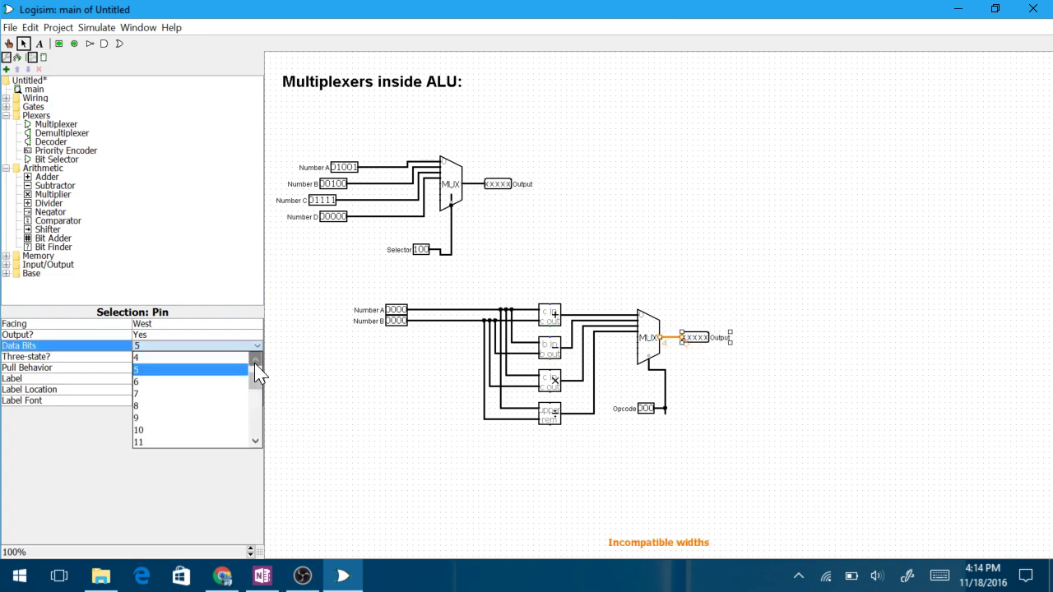
click(238, 359)
click(610, 468)
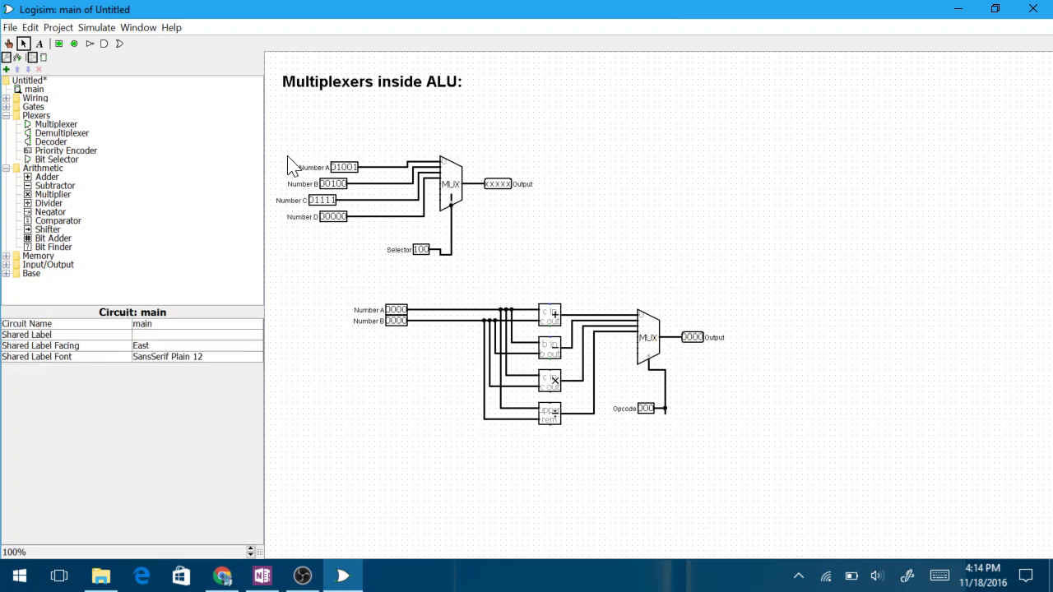
With the Poke tool, set Number A to 0010 and Number B to 0001, giving Output 0011
click(9, 44)
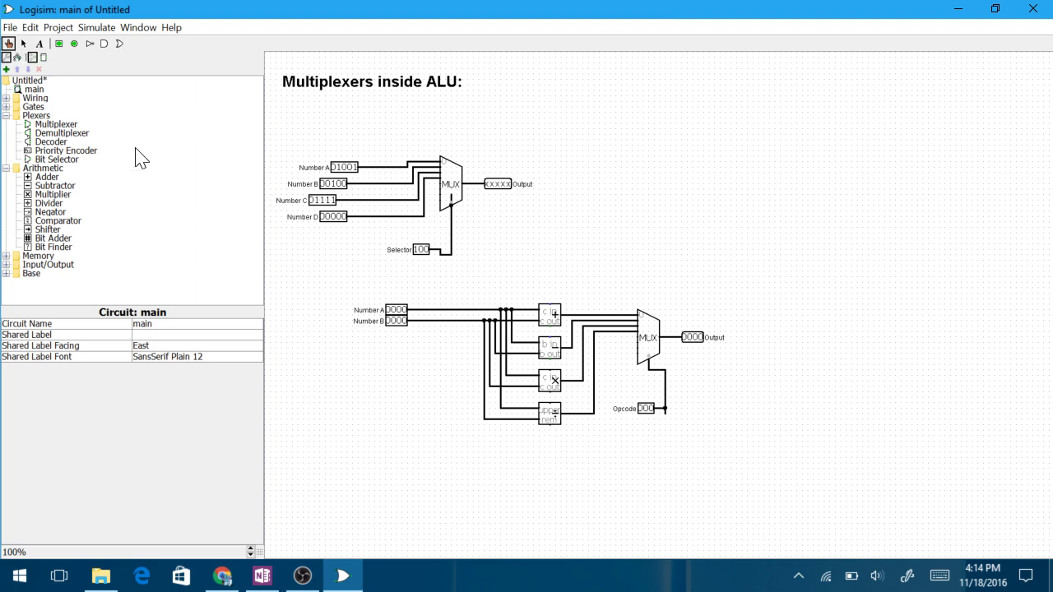
click(398, 311)
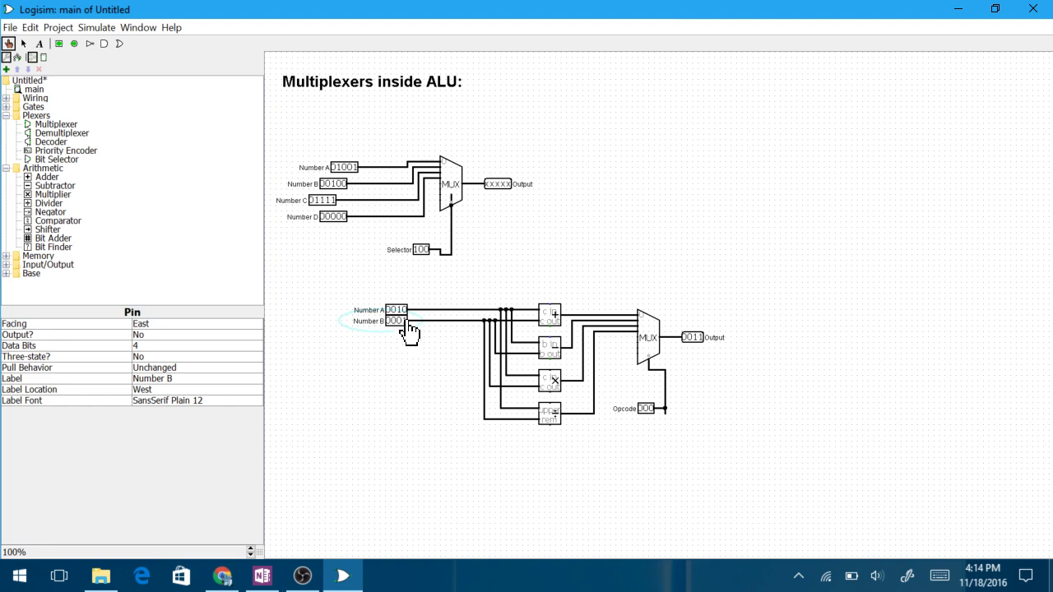
click(404, 321)
click(697, 338)
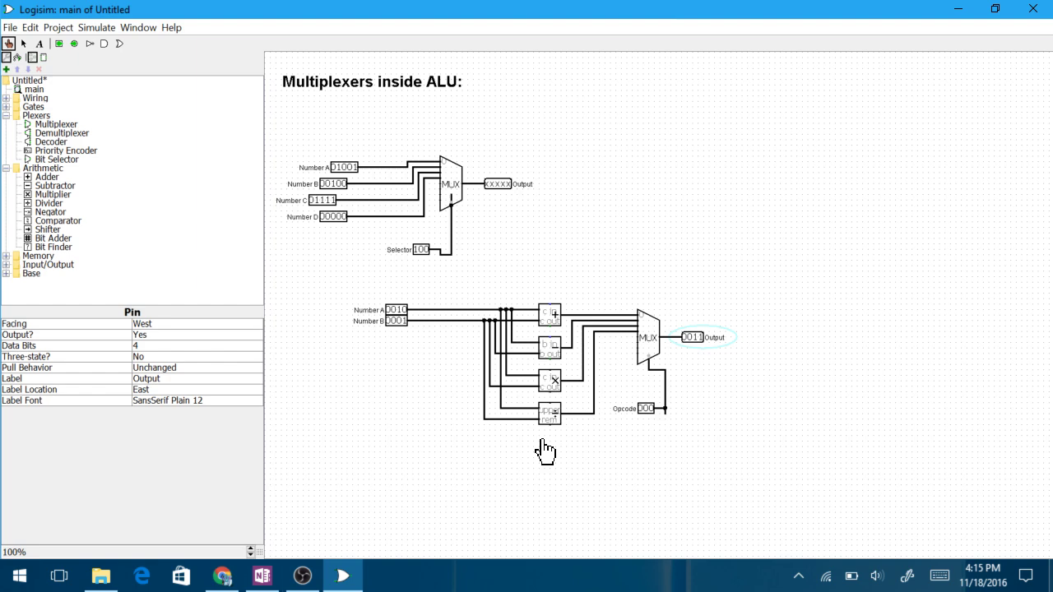
Step Opcode through 001 (subtract), 000 (add) and 011 (divide) while watching the Output
click(650, 409)
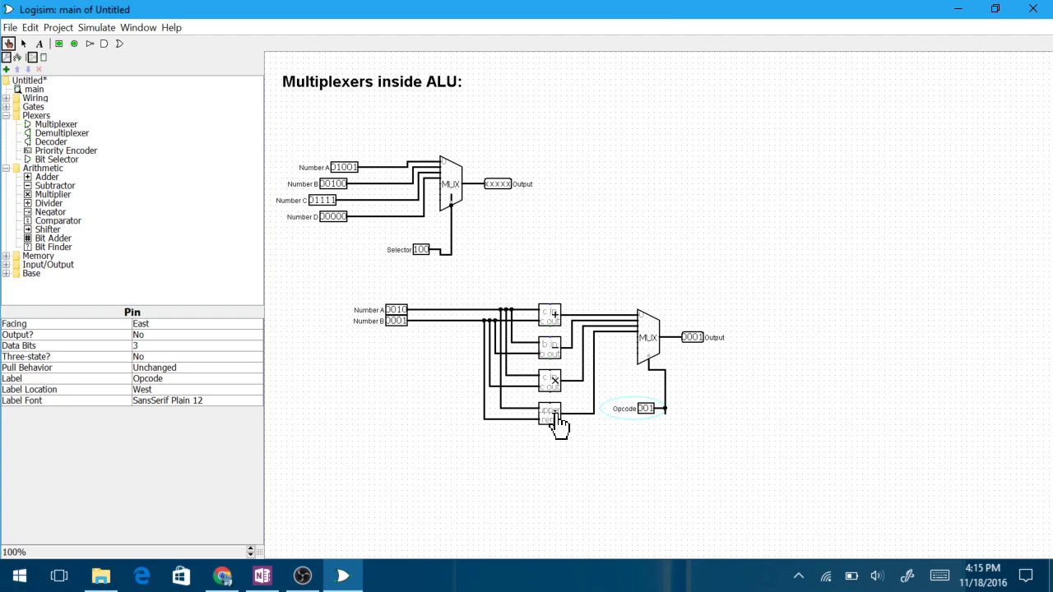
click(654, 414)
click(649, 408)
Set A to 0100 and B to 0010, Opcode to 010, then A to 0110 for product 1100
click(398, 310)
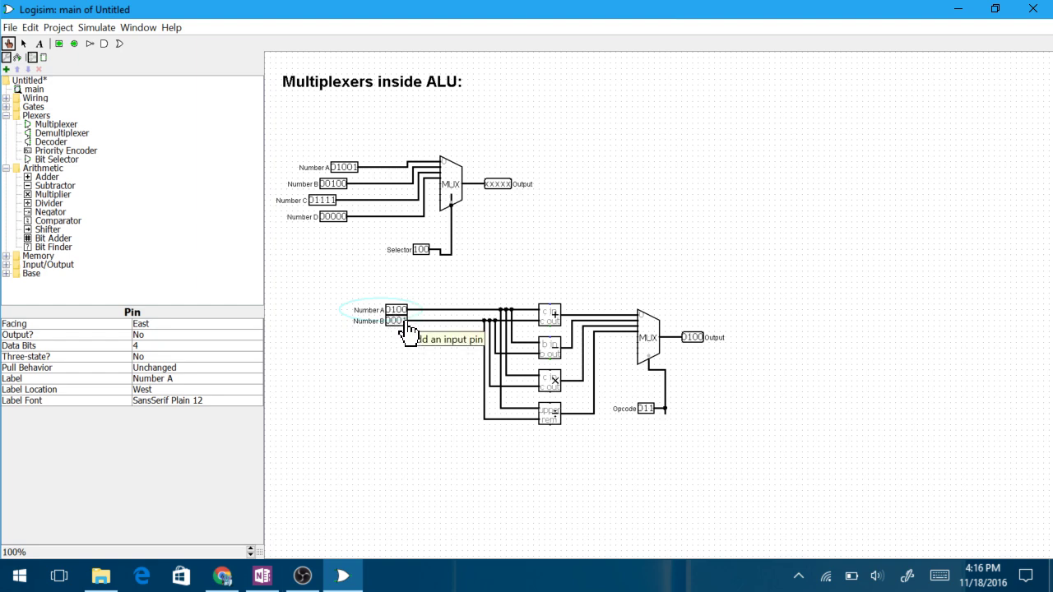
click(406, 324)
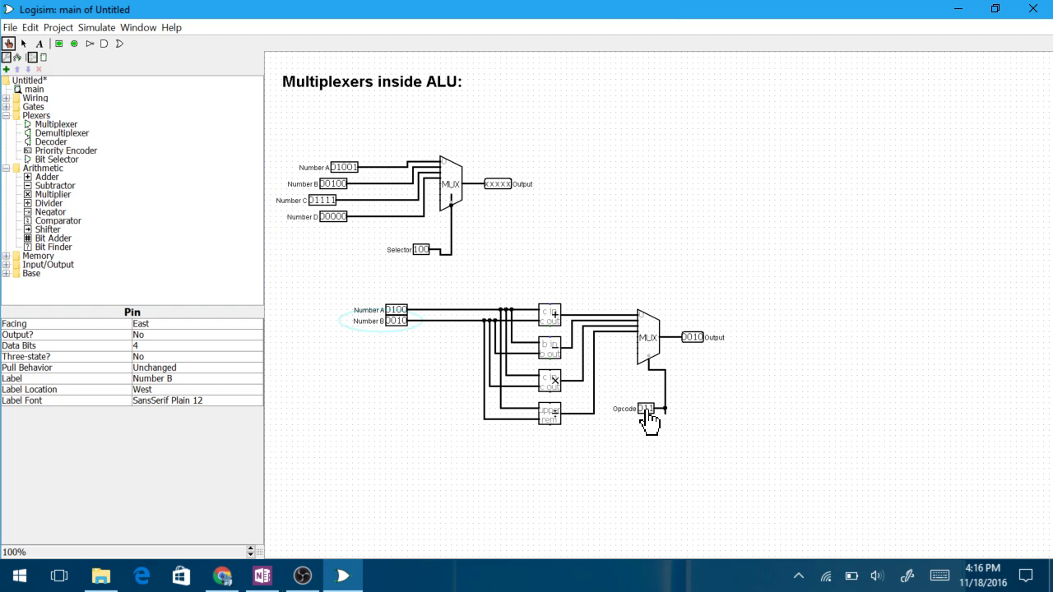
click(650, 409)
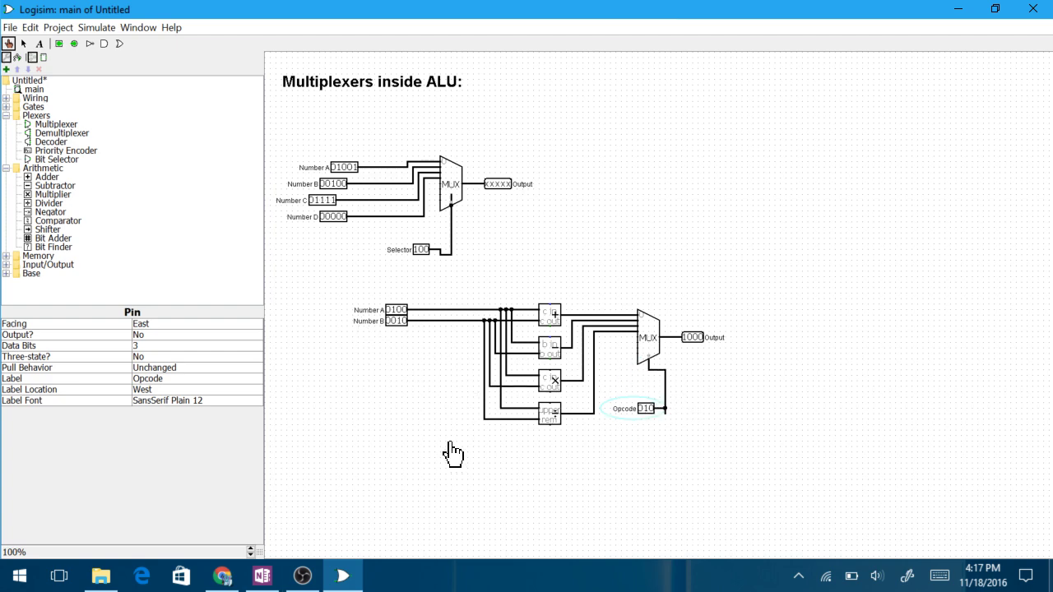
click(396, 311)
click(144, 349)
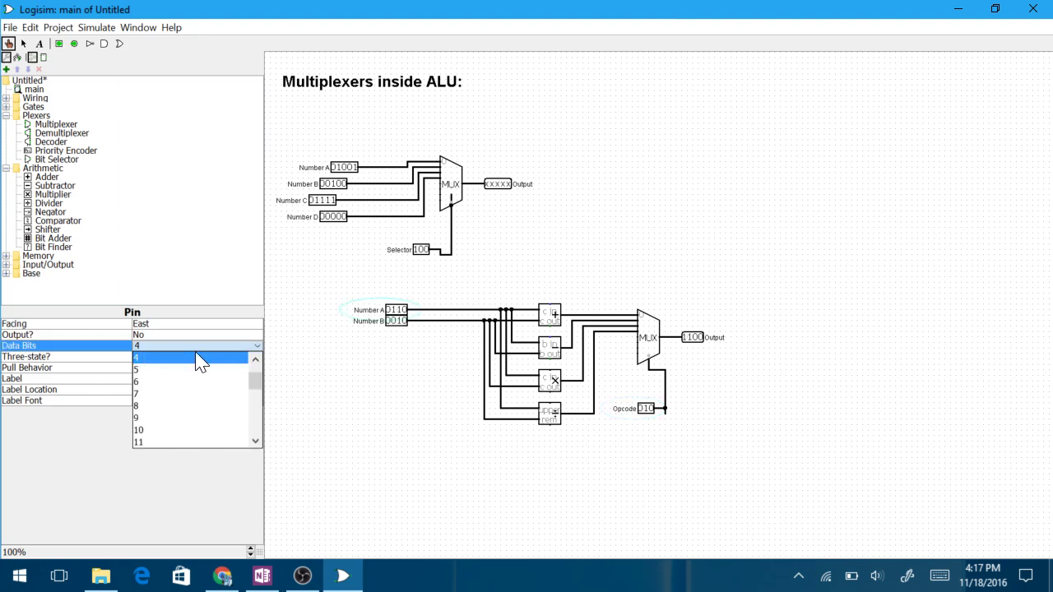
drag(261, 384, 258, 430)
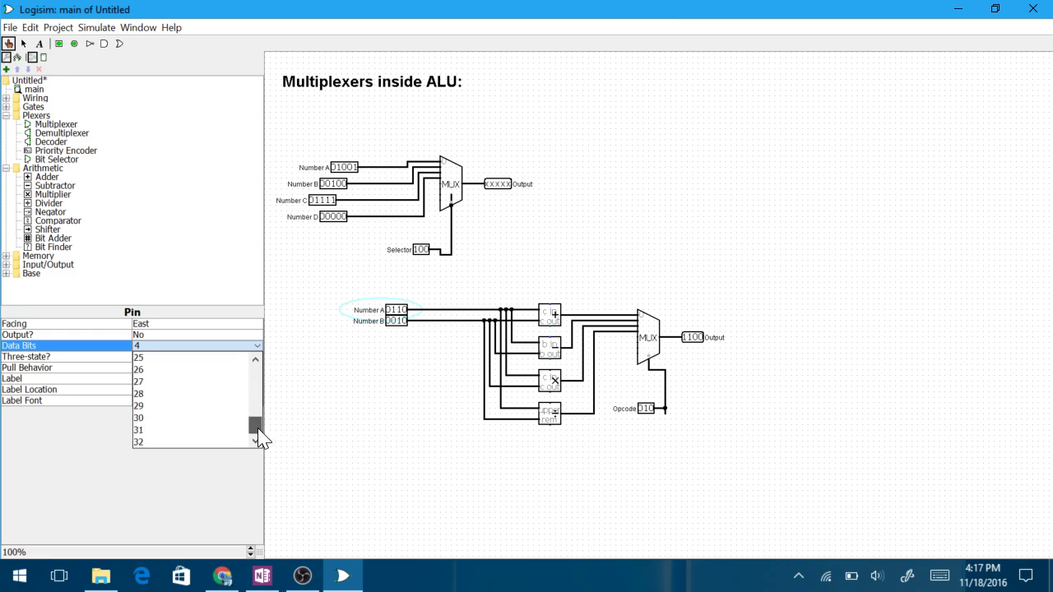
click(403, 385)
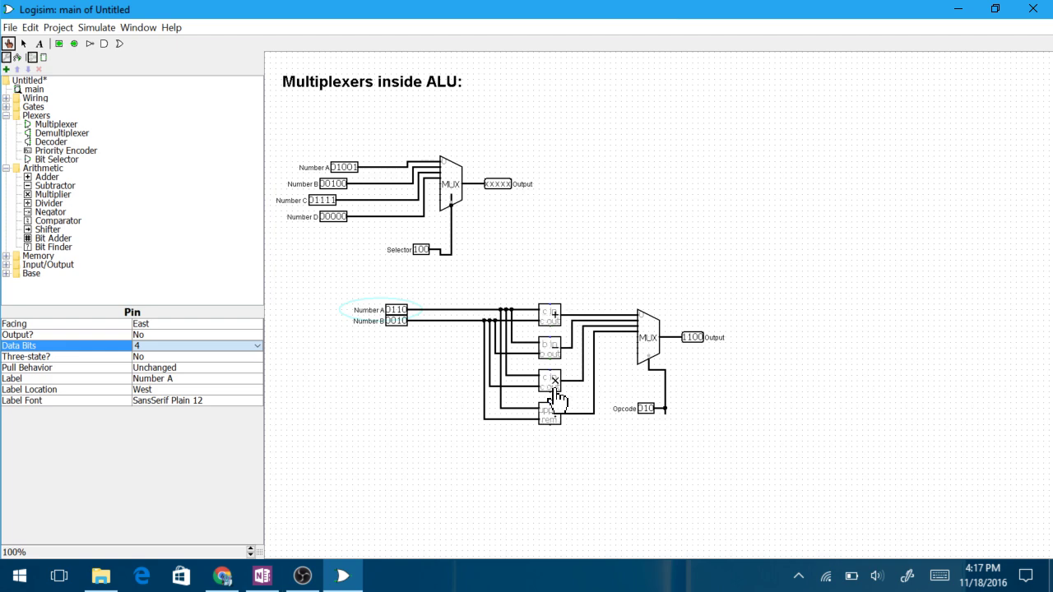
click(650, 350)
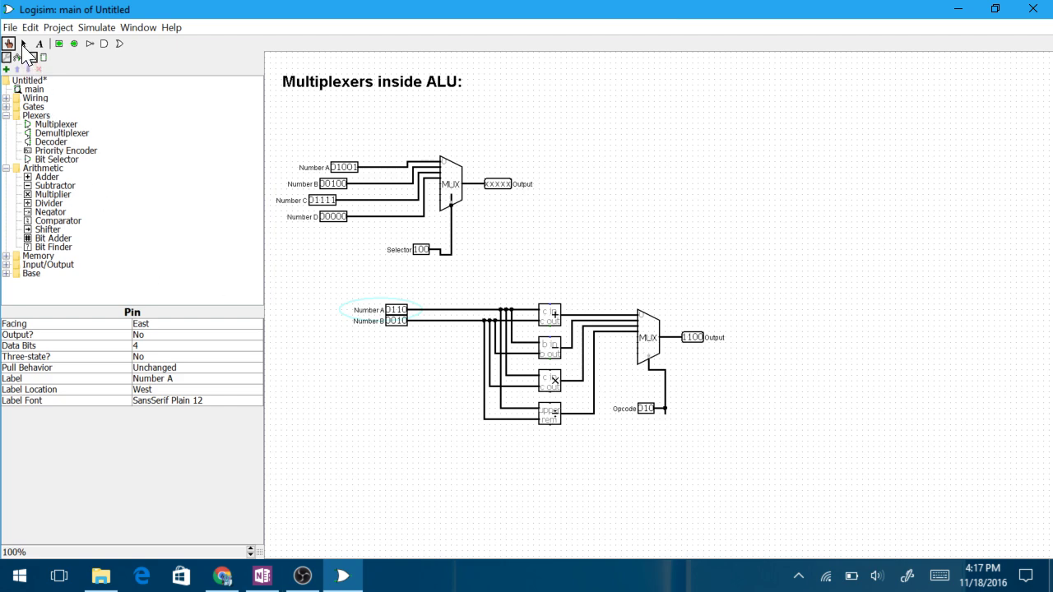
Return to the Select tool and select the lower Output pin showing 1100
click(23, 44)
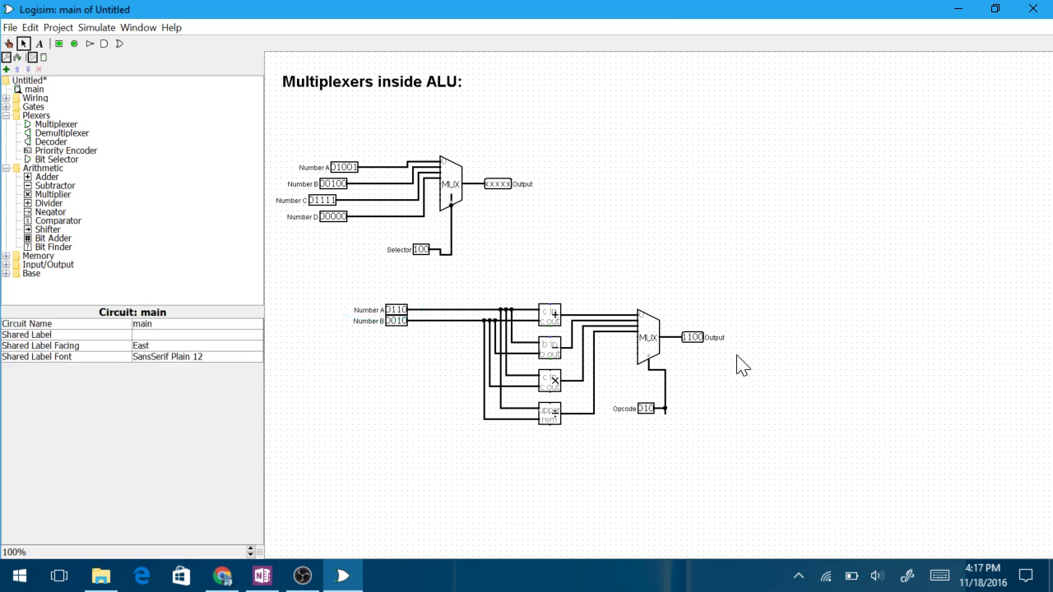
click(714, 349)
Box-select the lower ALU's inputs, four arithmetic units, MUX, Opcode and Output as nine items
drag(334, 276, 388, 293)
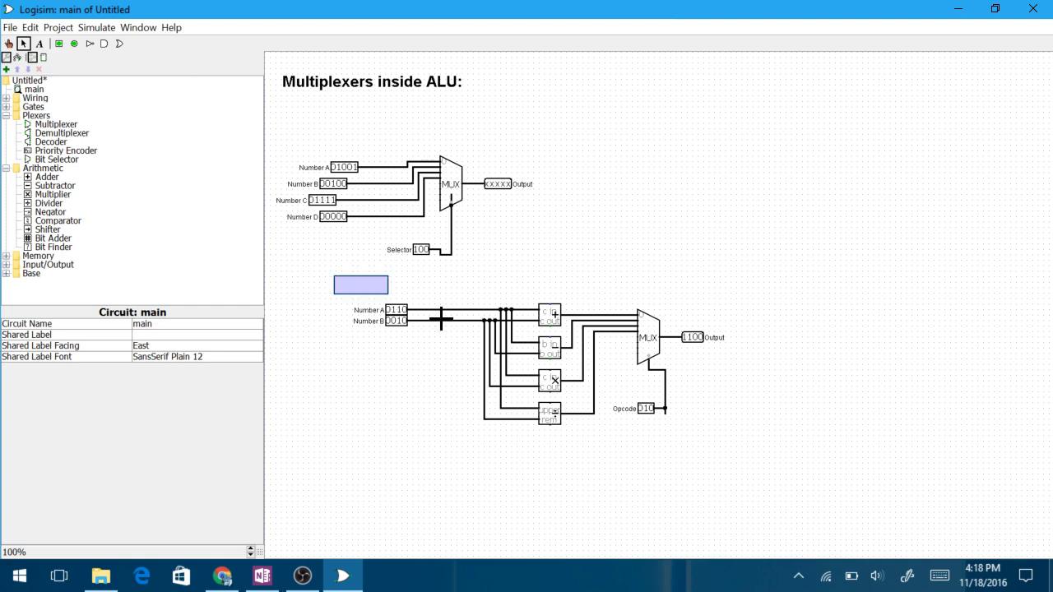
drag(441, 319, 752, 496)
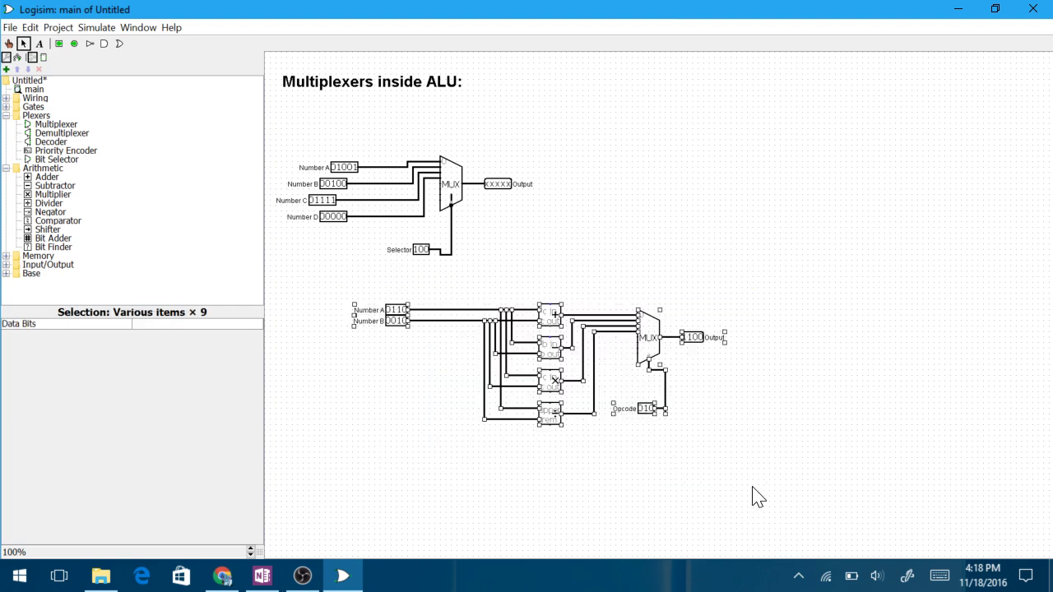
click(682, 463)
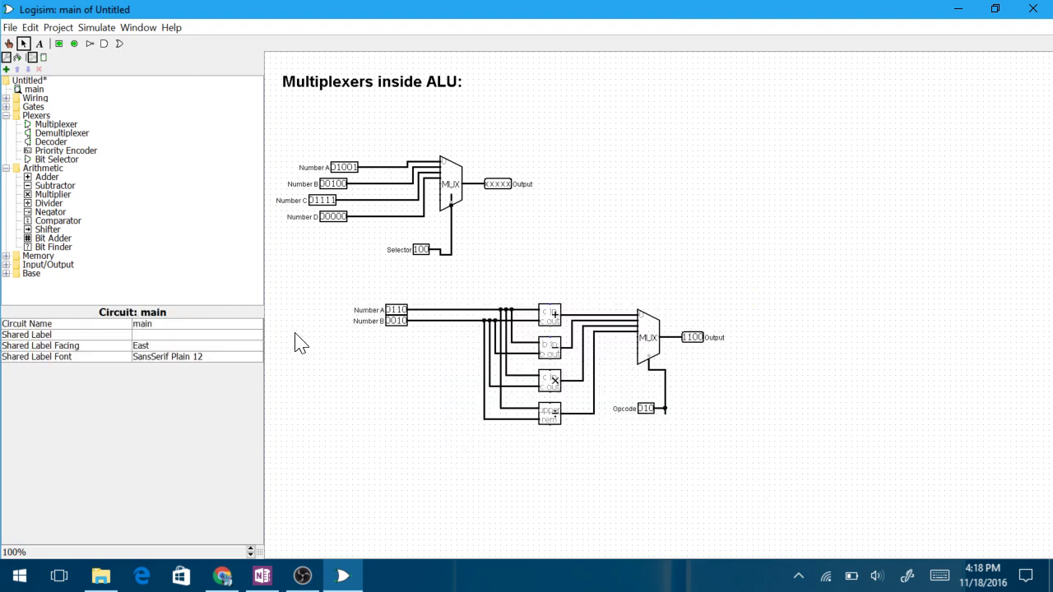
drag(324, 277, 837, 466)
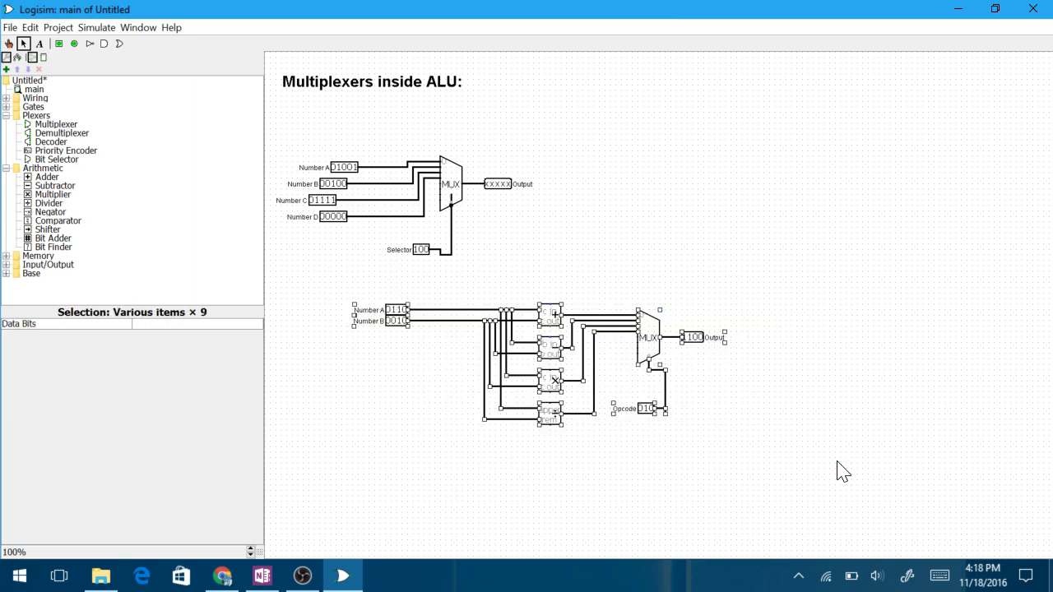